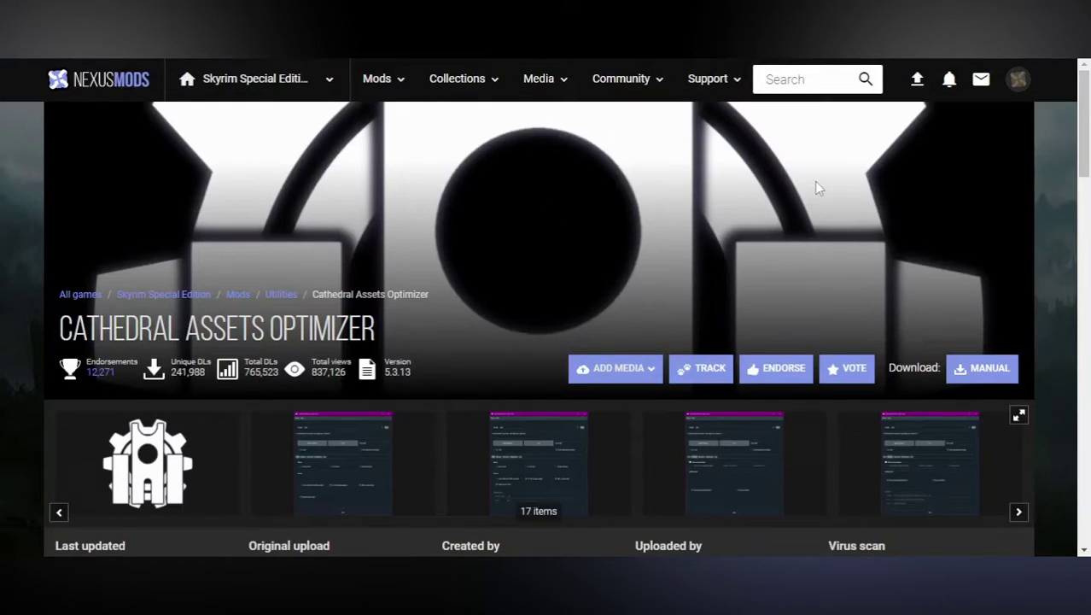
- Look over the Nexus Mods pages for Cathedral Assets Optimizer and TES5Edit
{"action": "scroll", "coordinate": [527, 202], "scroll_direction": "down", "scroll_amount": 1}
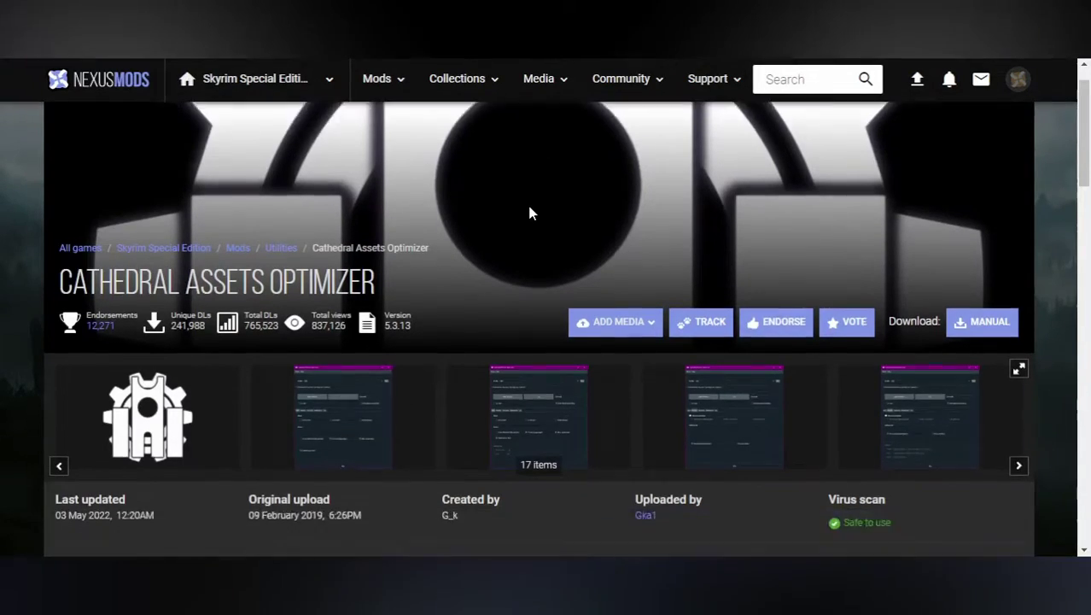
{"action": "scroll", "coordinate": [527, 202], "scroll_direction": "up", "scroll_amount": 1}
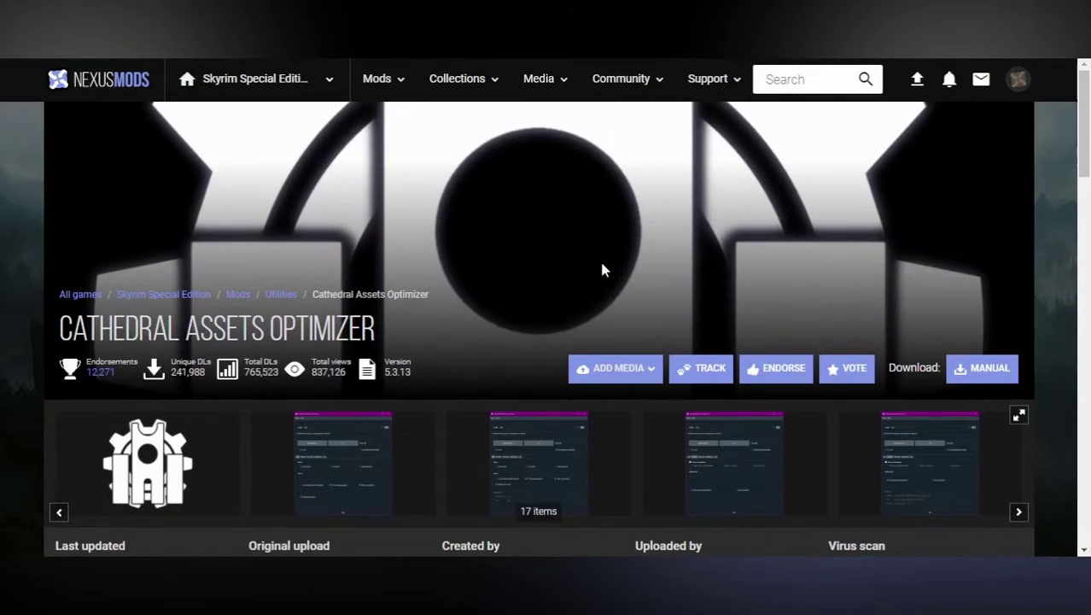
{"action": "scroll", "coordinate": [600, 259], "scroll_direction": "down", "scroll_amount": 2}
{"action": "scroll", "coordinate": [548, 178], "scroll_direction": "down", "scroll_amount": 1}
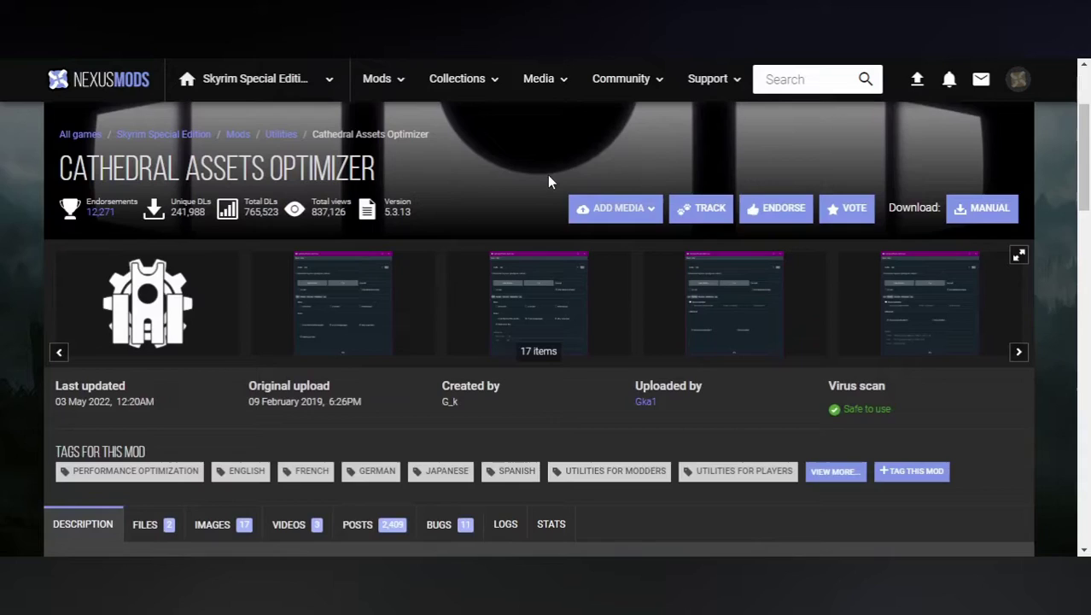
{"action": "scroll", "coordinate": [547, 174], "scroll_direction": "up", "scroll_amount": 3}
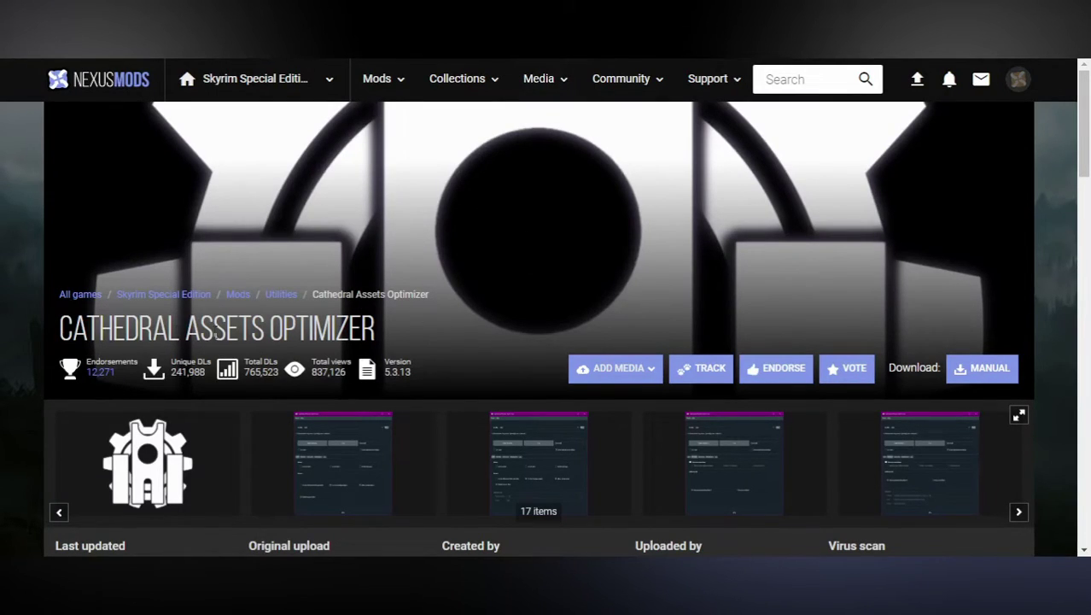
{"action": "scroll", "coordinate": [256, 325], "scroll_direction": "down", "scroll_amount": 5}
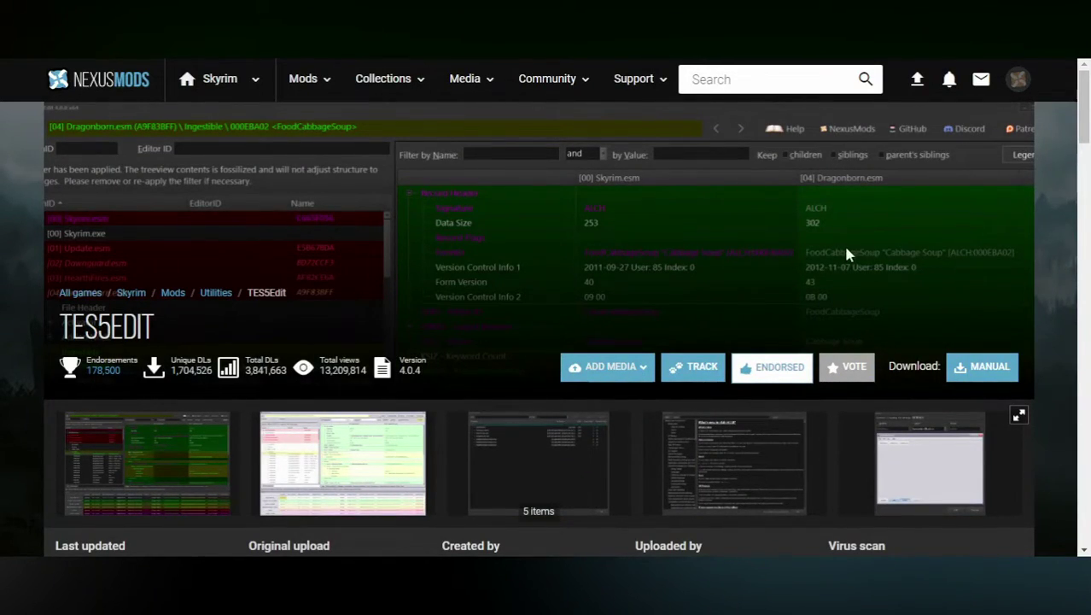
{"action": "scroll", "coordinate": [848, 253], "scroll_direction": "down", "scroll_amount": 2}
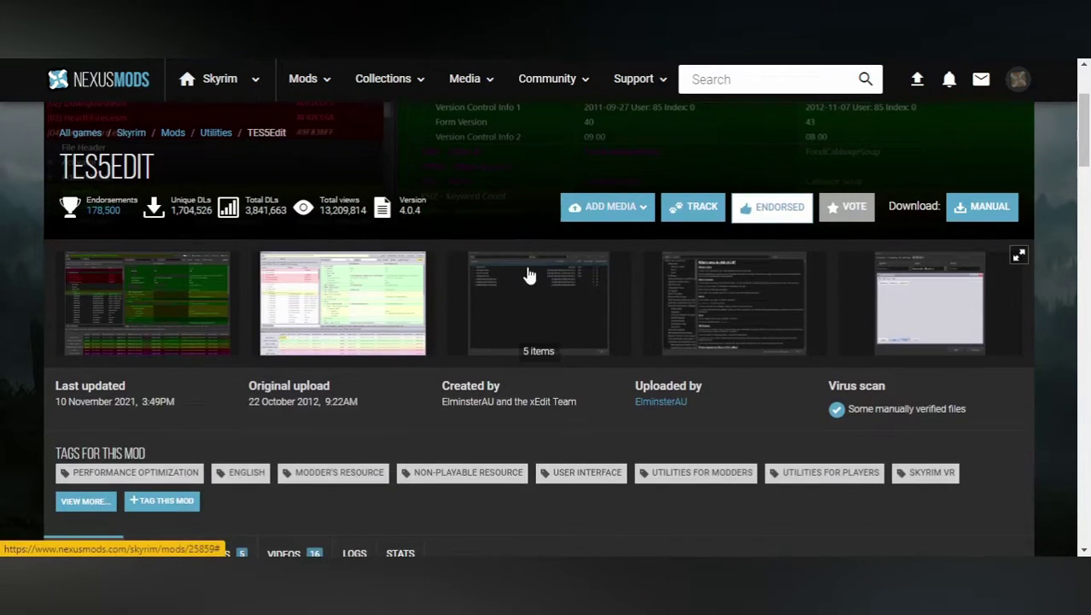
{"action": "scroll", "coordinate": [394, 276], "scroll_direction": "up", "scroll_amount": 2}
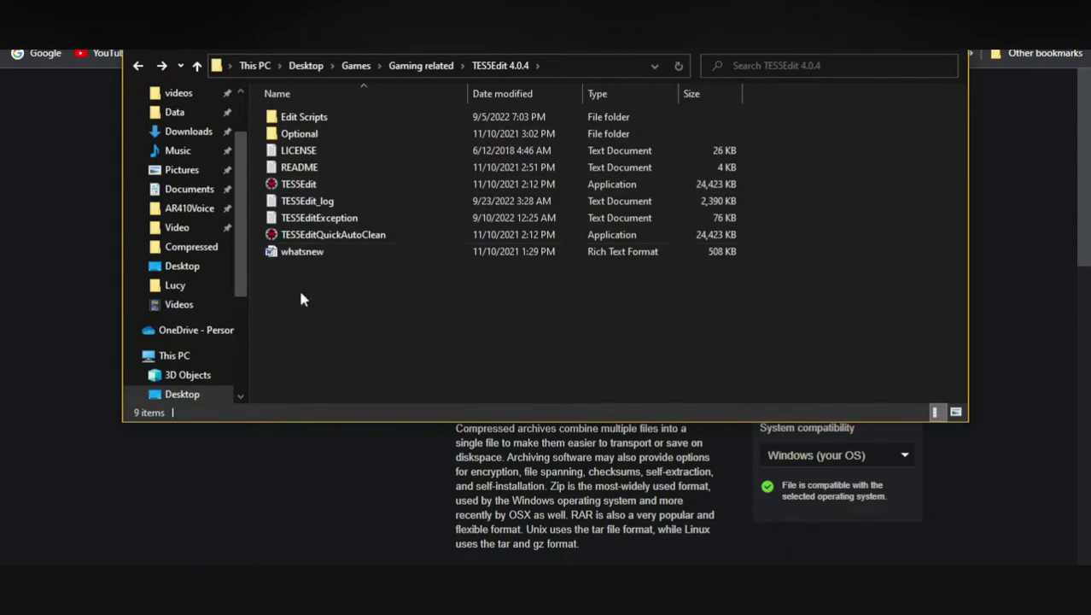
- Copy the Convert SSE to Skyrim script from the Script de conversion xEdit SSE vers LE archive into TES5Edit's Edit Scripts folder
{"action": "left_click", "coordinate": [328, 120]}
{"action": "double_click", "coordinate": [328, 119]}
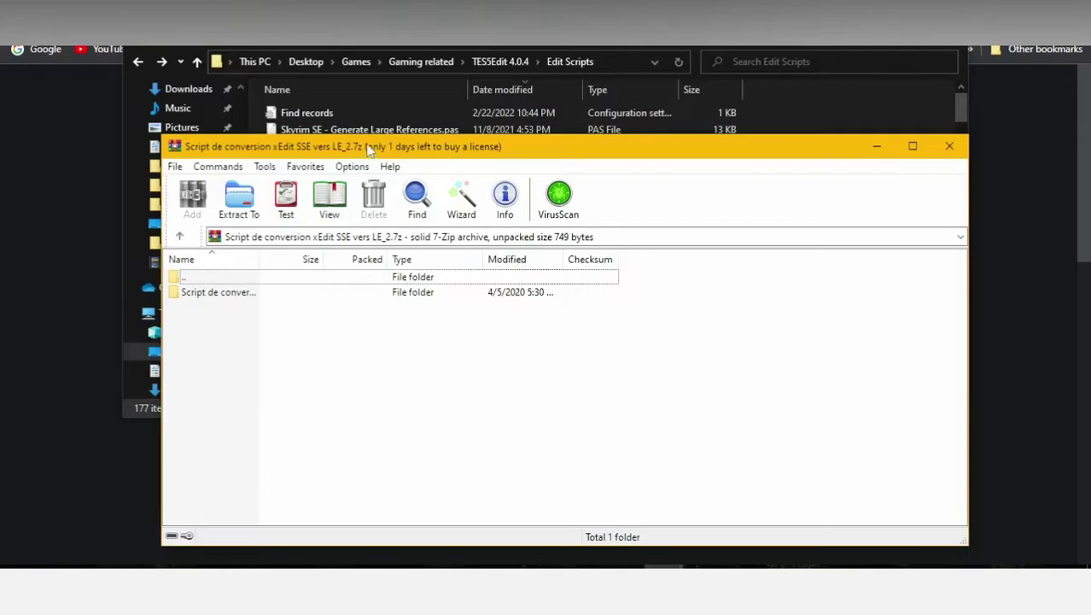
{"action": "left_click_drag", "start_coordinate": [369, 36], "coordinate": [393, 92]}
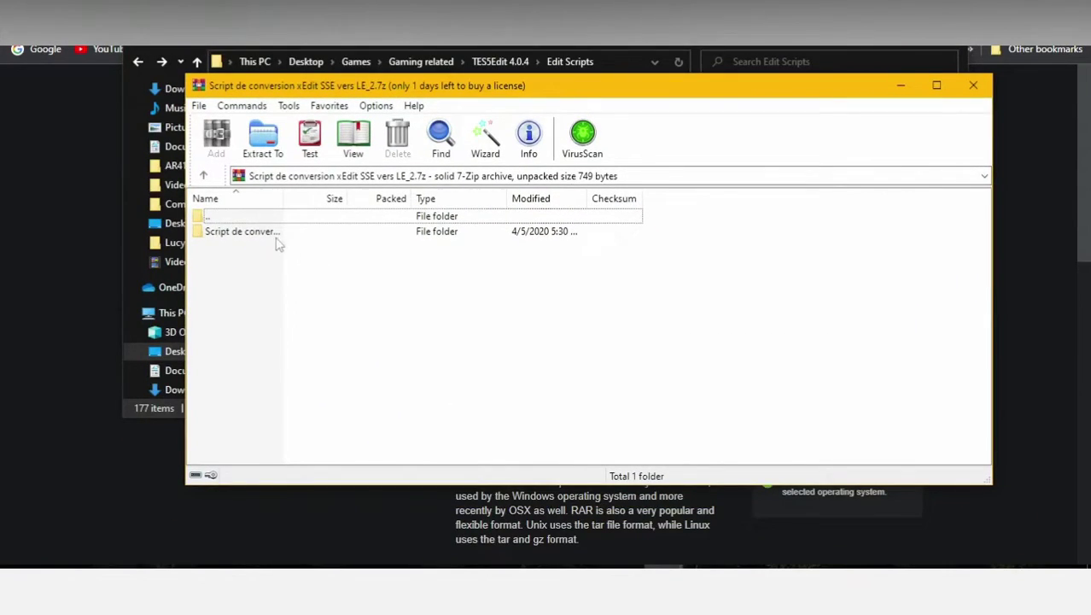
{"action": "double_click", "coordinate": [294, 231]}
{"action": "double_click", "coordinate": [256, 229]}
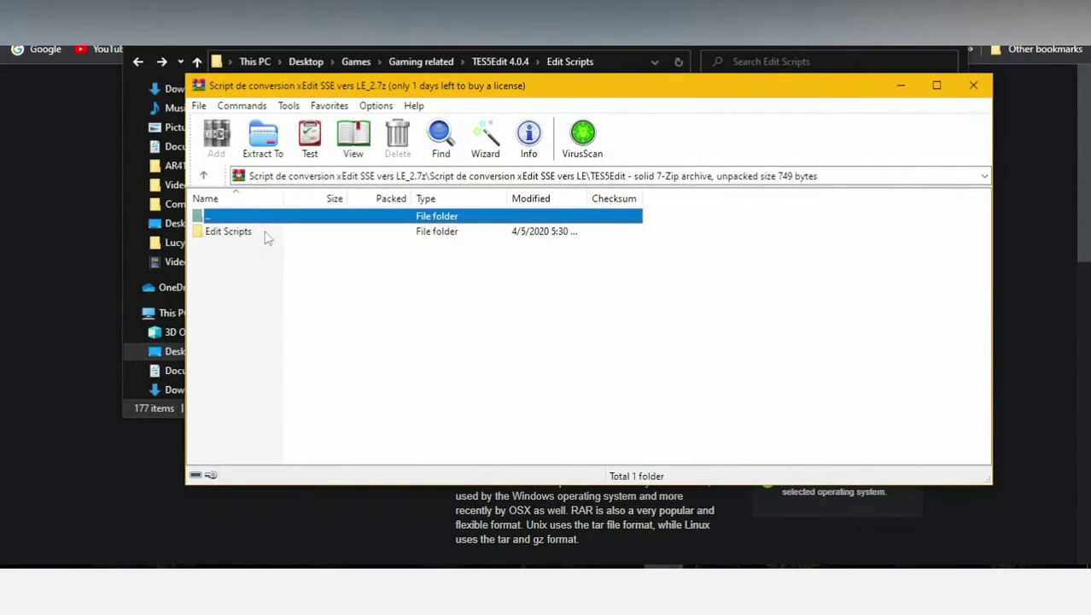
{"action": "double_click", "coordinate": [266, 237]}
{"action": "left_click_drag", "start_coordinate": [263, 232], "coordinate": [344, 185]}
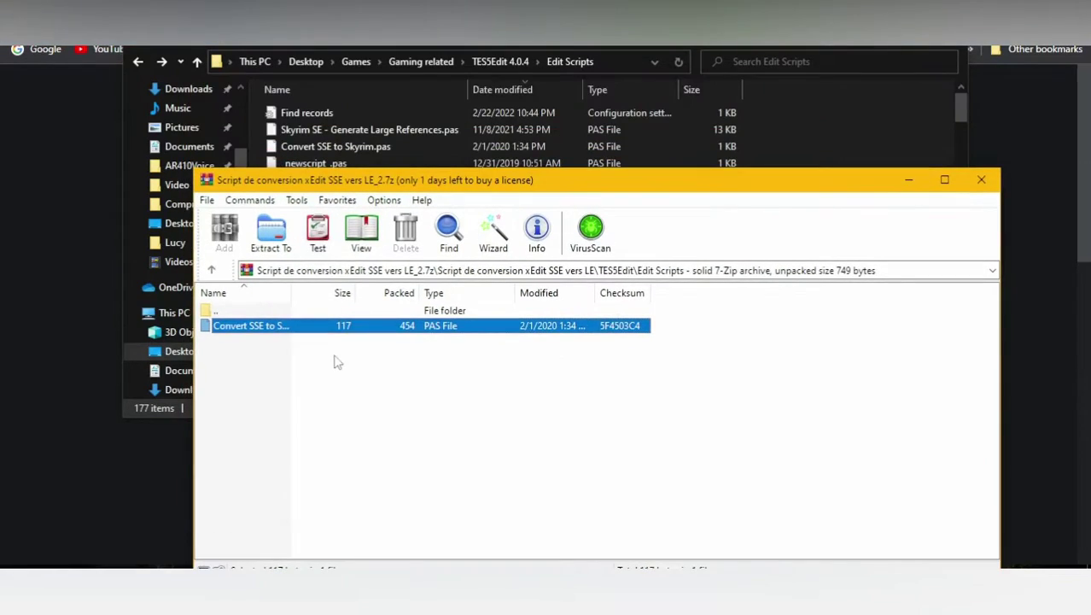
{"action": "left_click_drag", "start_coordinate": [334, 324], "coordinate": [471, 145]}
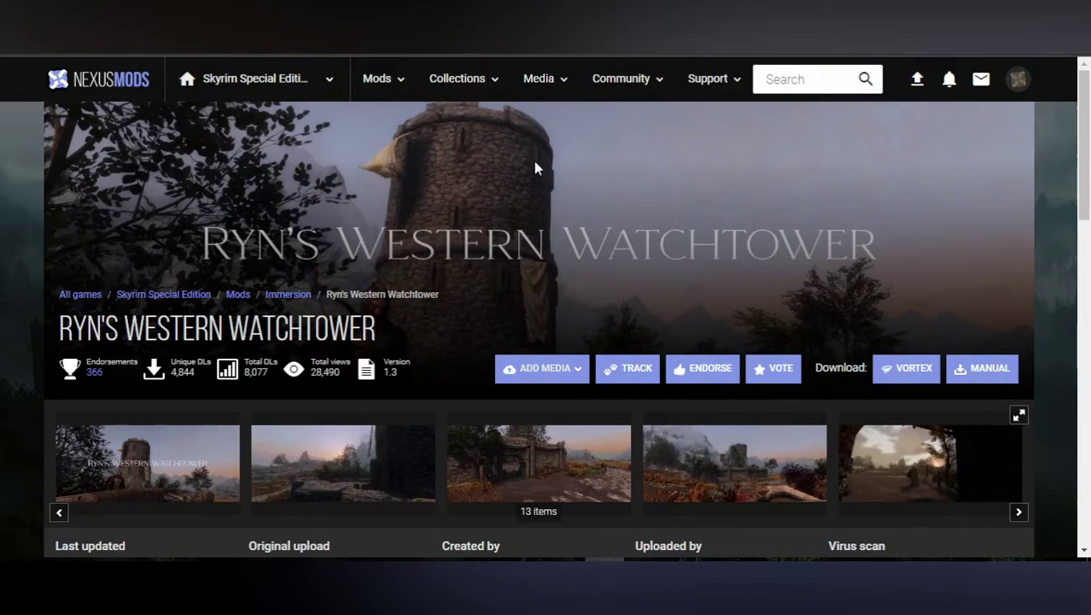
- Examine the Ryn's Western Watchtower mod page and browse through its image gallery
{"action": "scroll", "coordinate": [536, 168], "scroll_direction": "down", "scroll_amount": 1}
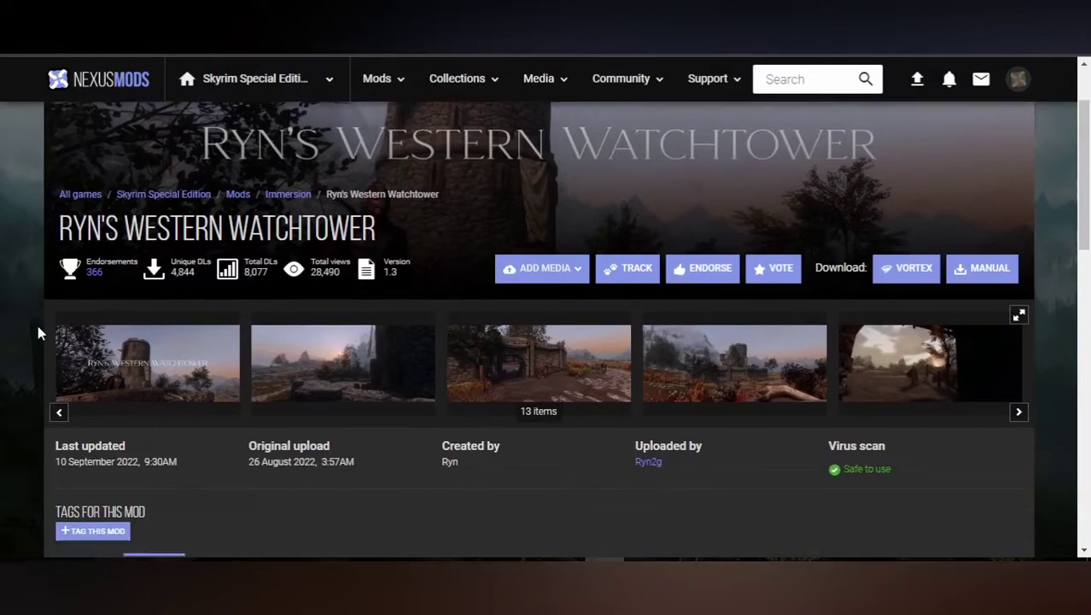
{"action": "scroll", "coordinate": [38, 327], "scroll_direction": "down", "scroll_amount": 1}
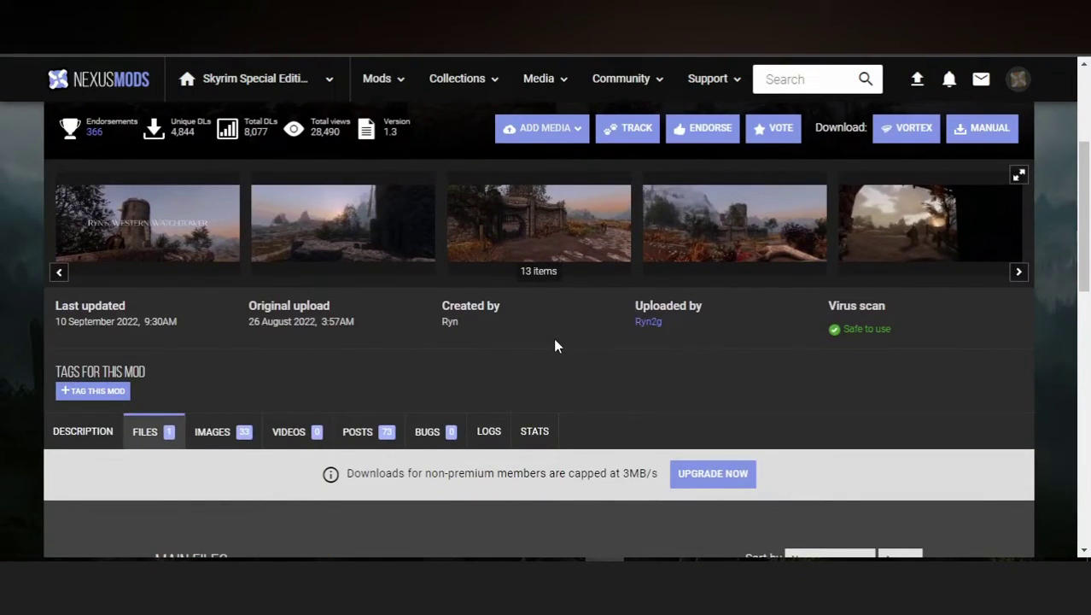
{"action": "scroll", "coordinate": [550, 312], "scroll_direction": "down", "scroll_amount": 3}
{"action": "scroll", "coordinate": [550, 313], "scroll_direction": "up", "scroll_amount": 3}
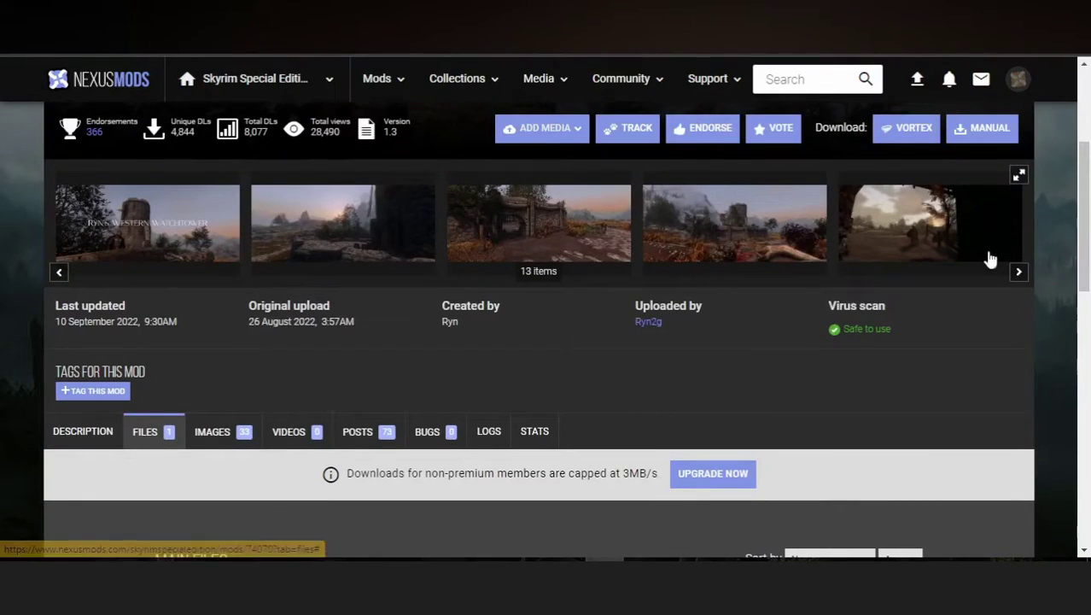
{"action": "left_click", "coordinate": [1018, 271]}
{"action": "left_click", "coordinate": [1018, 272]}
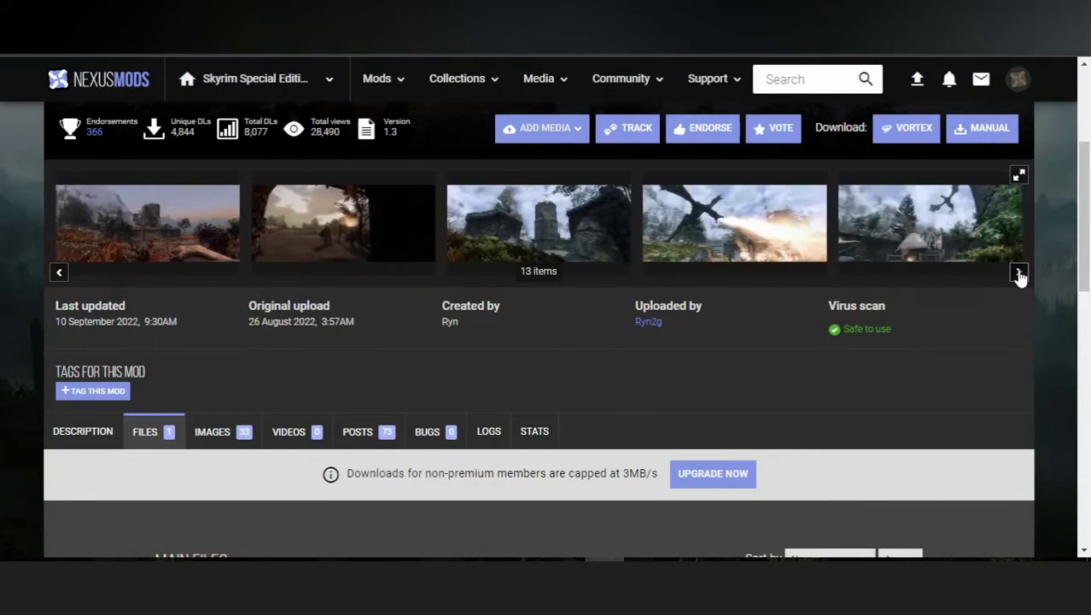
{"action": "left_click", "coordinate": [1018, 271]}
{"action": "left_click", "coordinate": [1018, 271]}
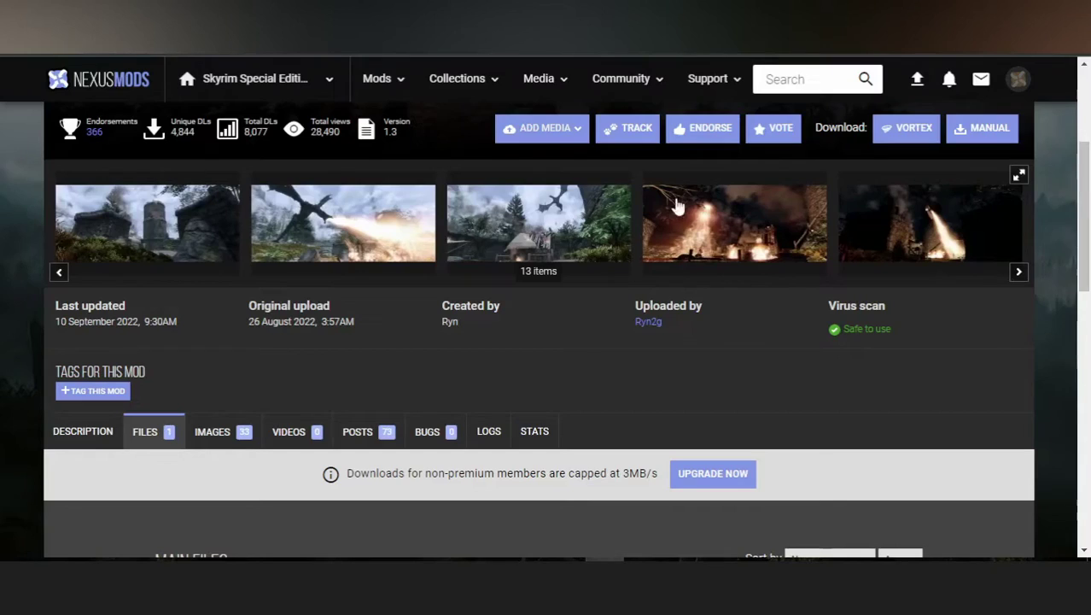
{"action": "scroll", "coordinate": [579, 360], "scroll_direction": "up", "scroll_amount": 3}
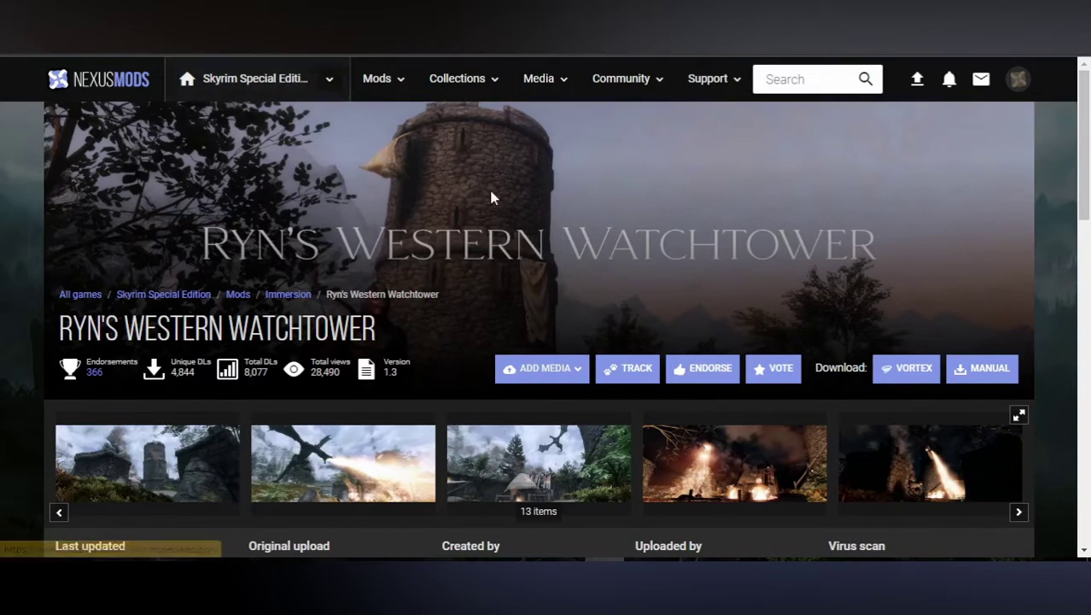
- Review the main and old files offered for download on the Ryn's Western Watchtower page
{"action": "scroll", "coordinate": [565, 270], "scroll_direction": "down", "scroll_amount": 8}
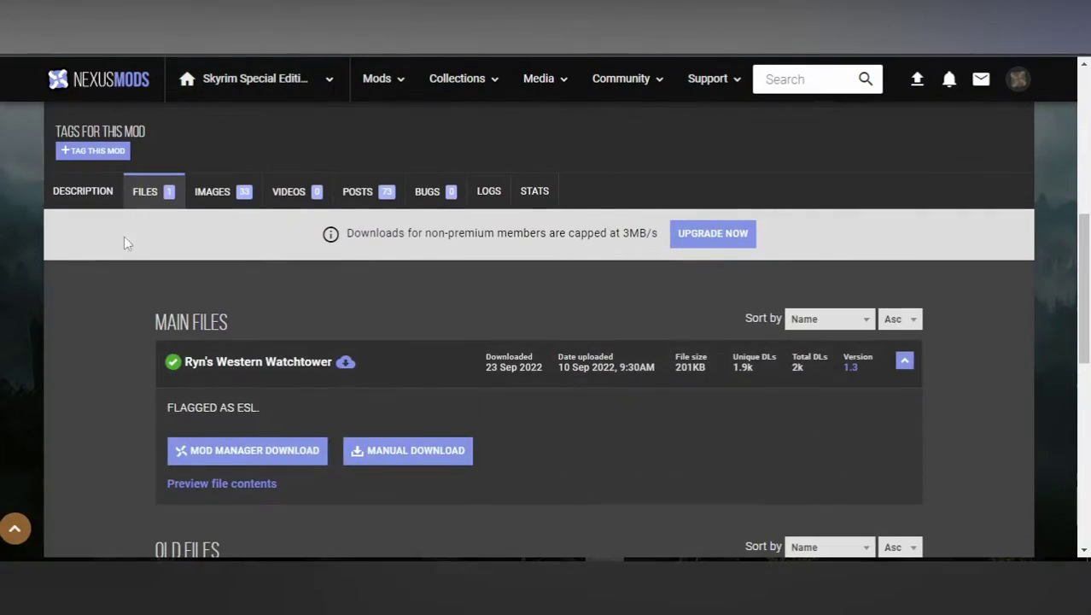
{"action": "scroll", "coordinate": [414, 284], "scroll_direction": "down", "scroll_amount": 3}
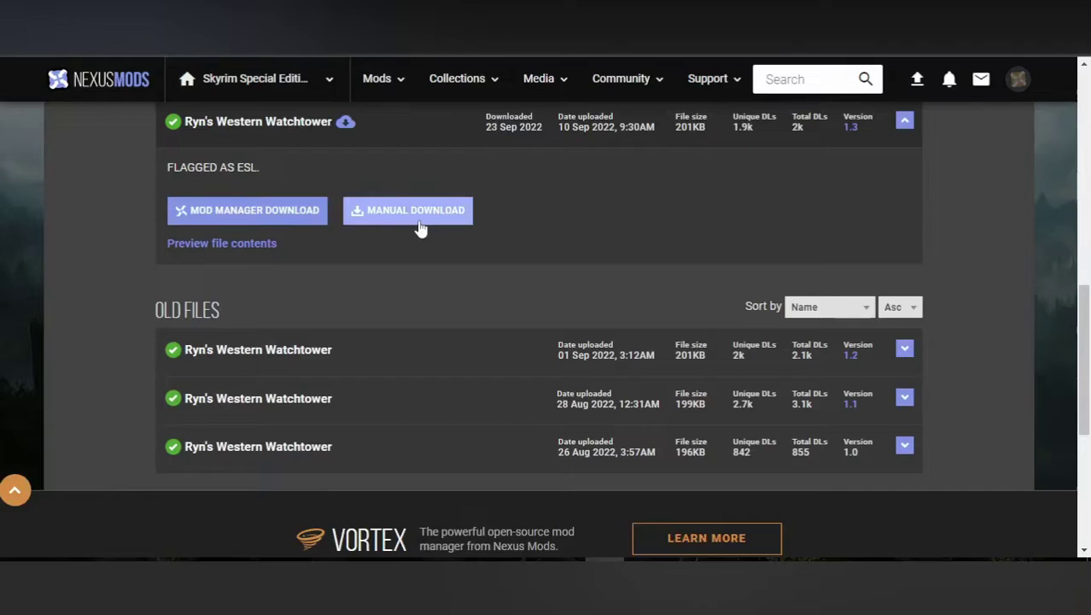
{"action": "scroll", "coordinate": [419, 224], "scroll_direction": "up", "scroll_amount": 1}
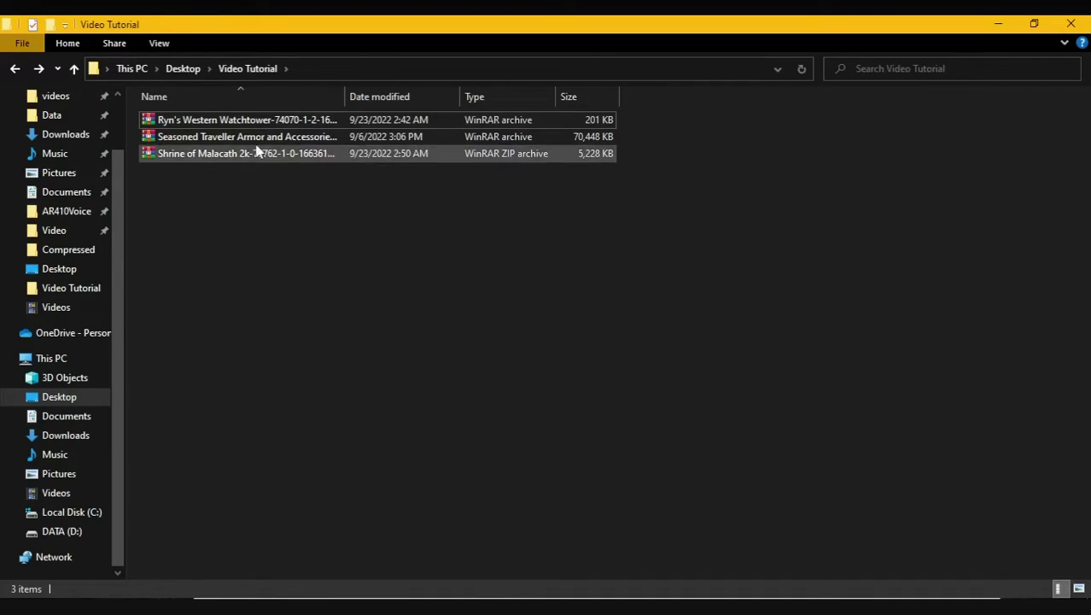
- Extract the Ryn's Western Watchtower plugin from its archive into the Video Tutorial folder
{"action": "double_click", "coordinate": [243, 122]}
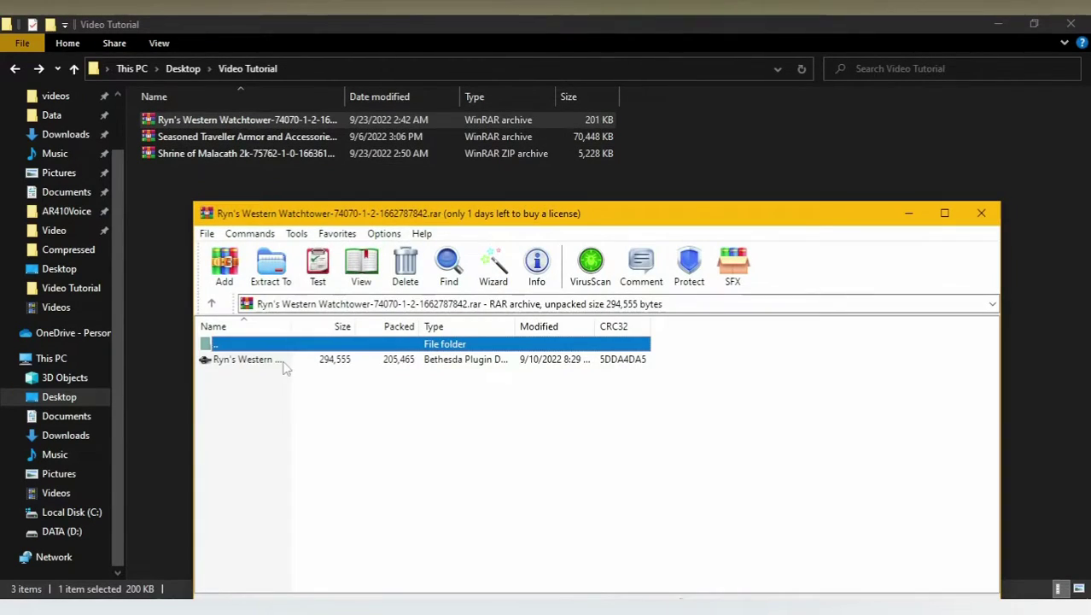
{"action": "left_click", "coordinate": [259, 362]}
{"action": "left_click_drag", "start_coordinate": [360, 370], "coordinate": [202, 339]}
{"action": "left_click_drag", "start_coordinate": [178, 245], "coordinate": [177, 245]}
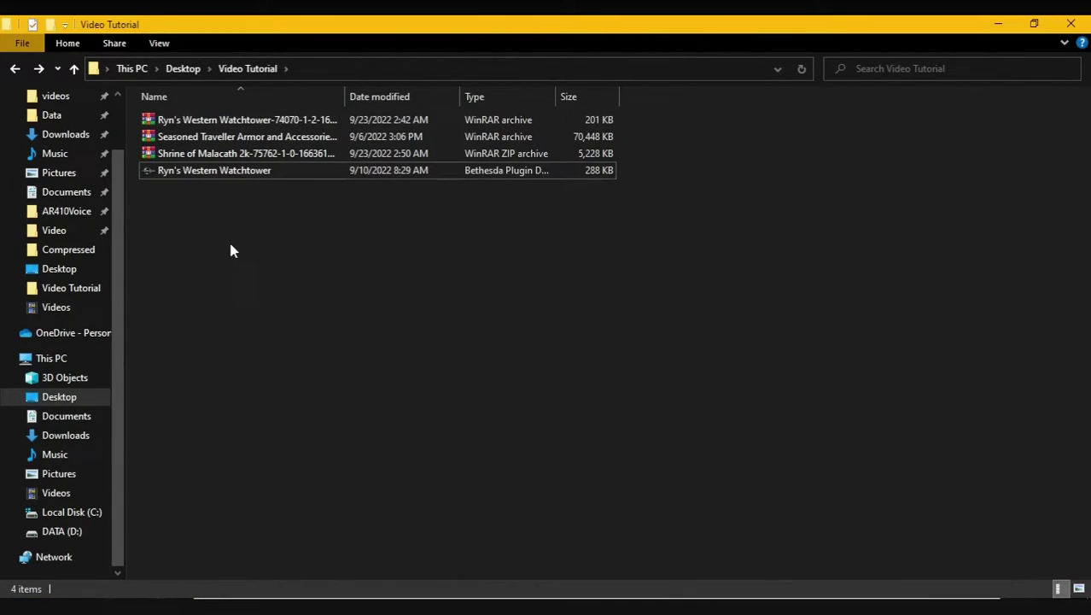
- Move the extracted Ryn's Western Watchtower plugin from Video Tutorial into the Data folder of TSEV Skyrim LE
{"action": "left_click", "coordinate": [192, 171]}
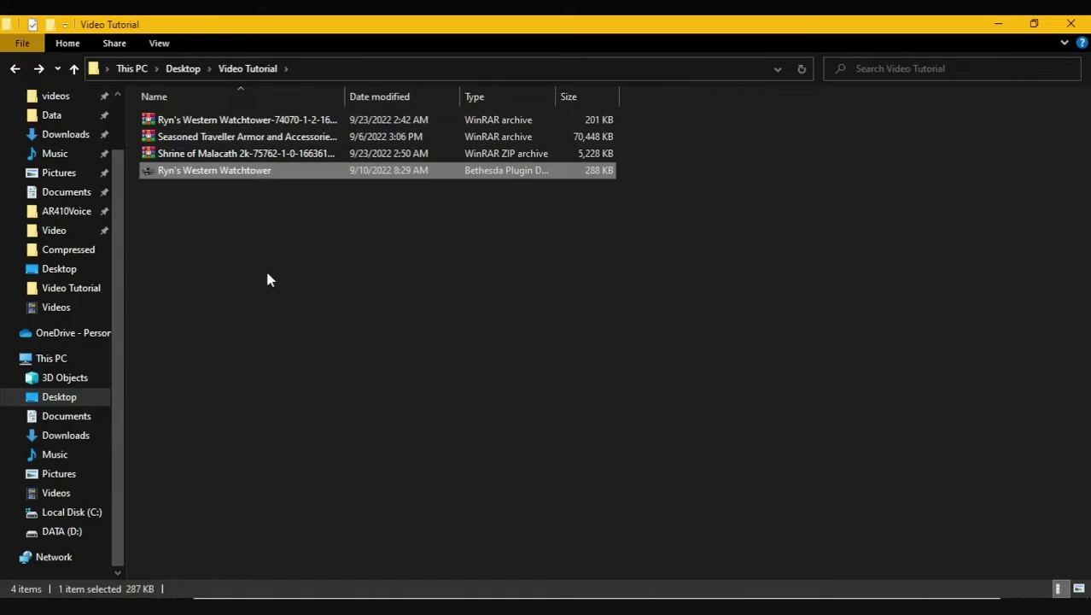
{"action": "right_click", "coordinate": [218, 179]}
{"action": "left_click", "coordinate": [333, 429]}
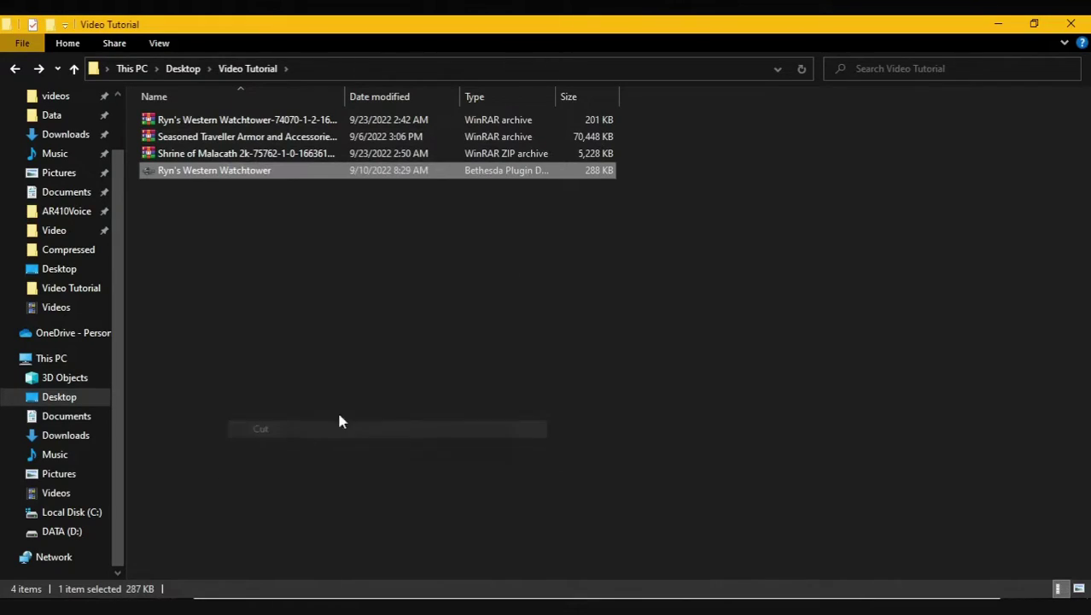
{"action": "left_click", "coordinate": [53, 118]}
{"action": "right_click", "coordinate": [906, 232]}
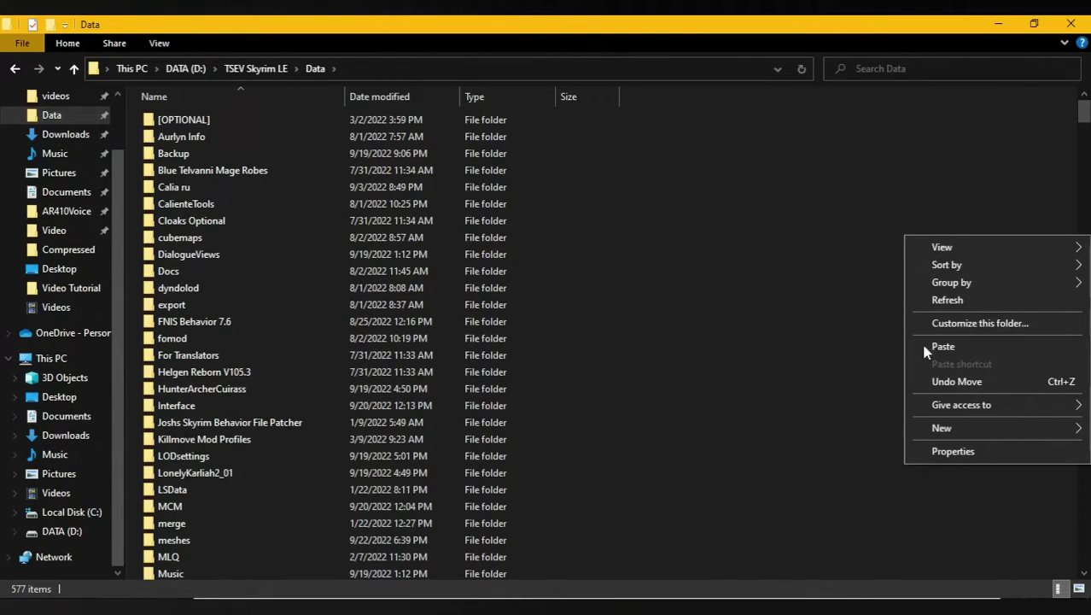
{"action": "left_click", "coordinate": [954, 346]}
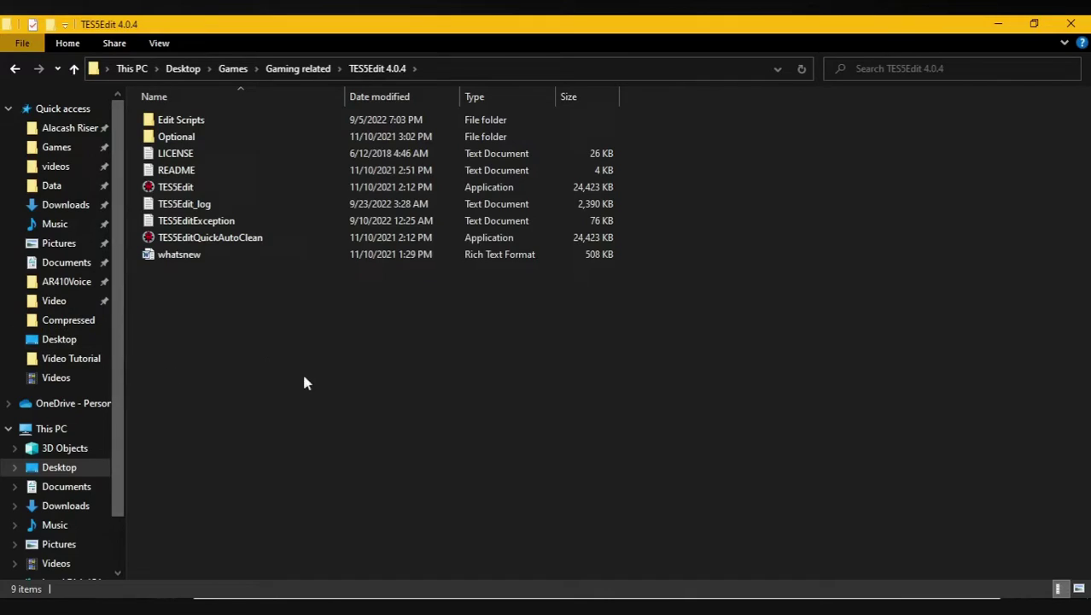
- Launch TES5Edit from the TES5Edit 4.0.4 folder and deselect every plugin in the module selection
{"action": "left_click", "coordinate": [172, 189]}
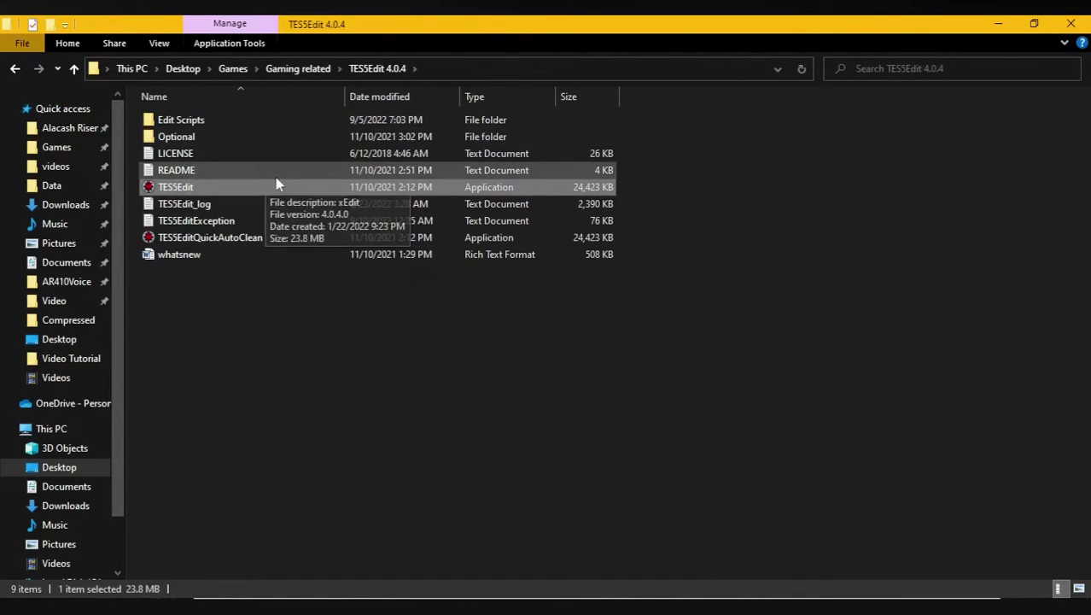
{"action": "double_click", "coordinate": [204, 190]}
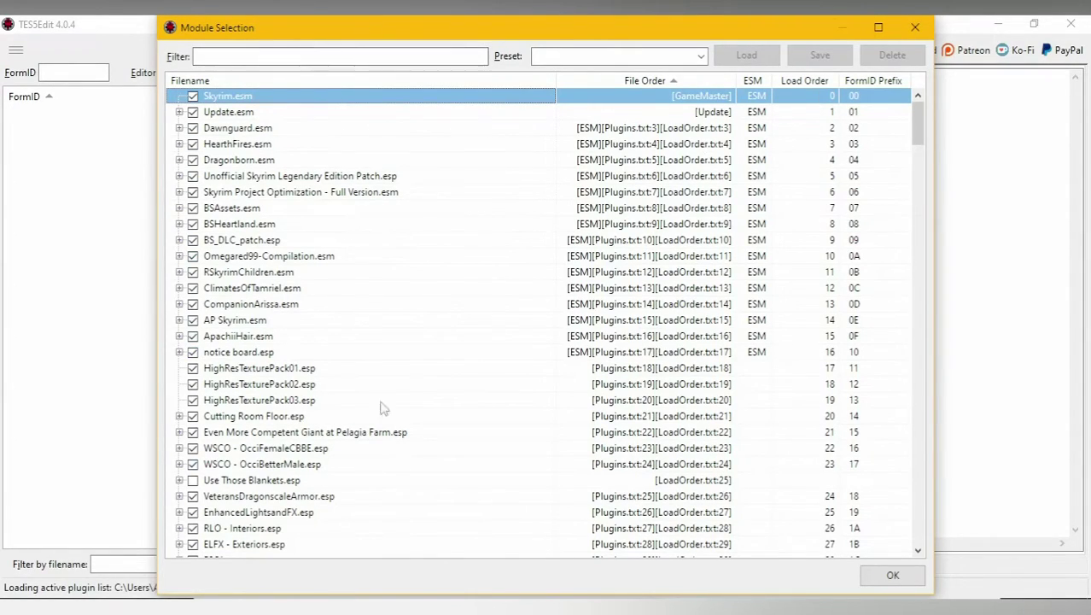
{"action": "scroll", "coordinate": [492, 292], "scroll_direction": "down", "scroll_amount": 5}
{"action": "scroll", "coordinate": [493, 294], "scroll_direction": "up", "scroll_amount": 5}
{"action": "scroll", "coordinate": [440, 386], "scroll_direction": "down", "scroll_amount": 6}
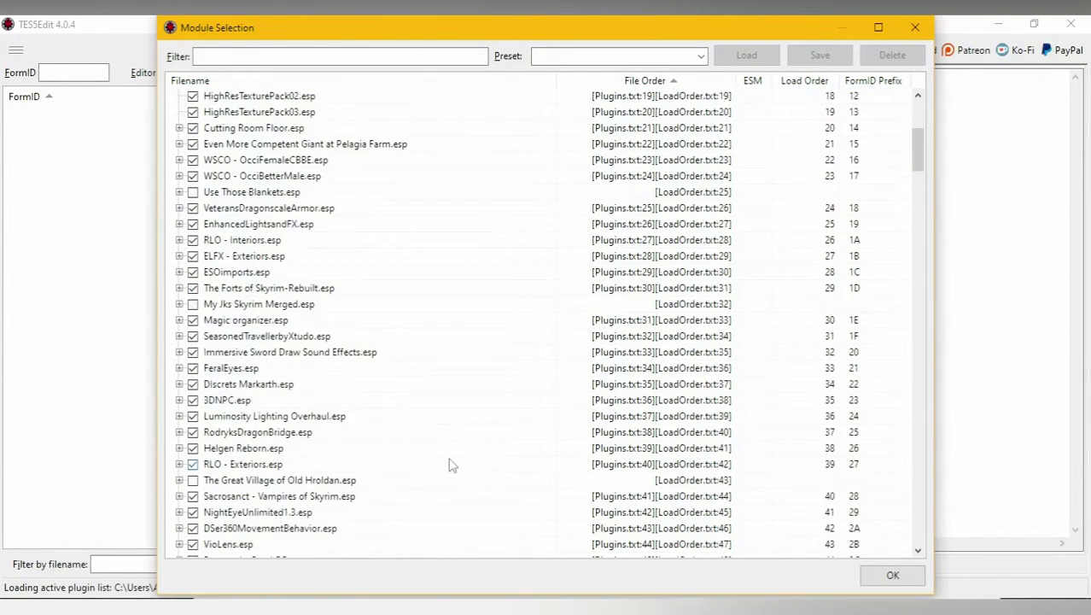
{"action": "scroll", "coordinate": [461, 256], "scroll_direction": "up", "scroll_amount": 6}
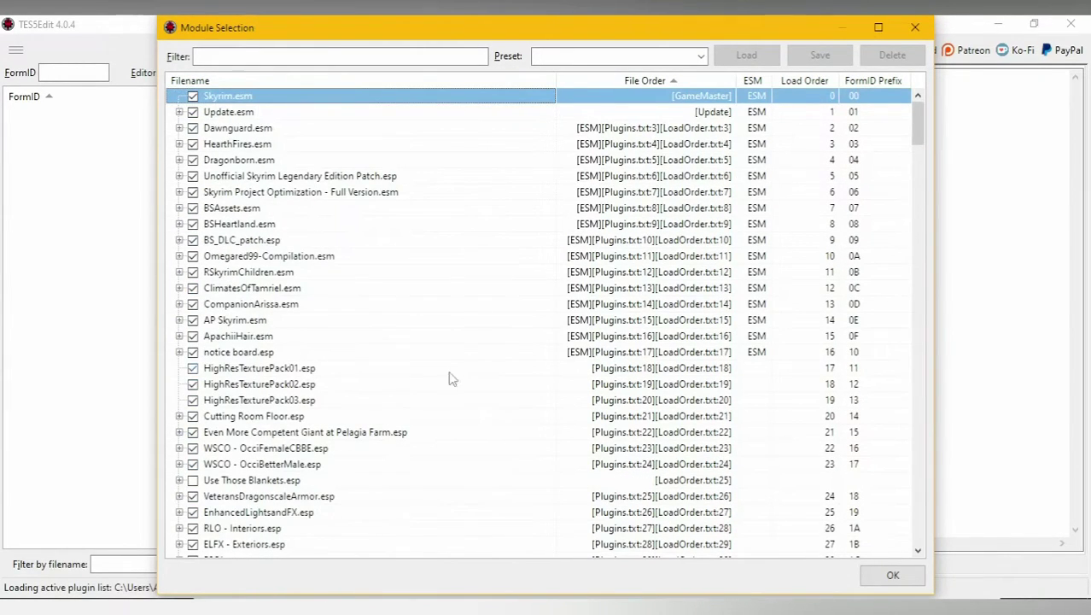
{"action": "right_click", "coordinate": [484, 291]}
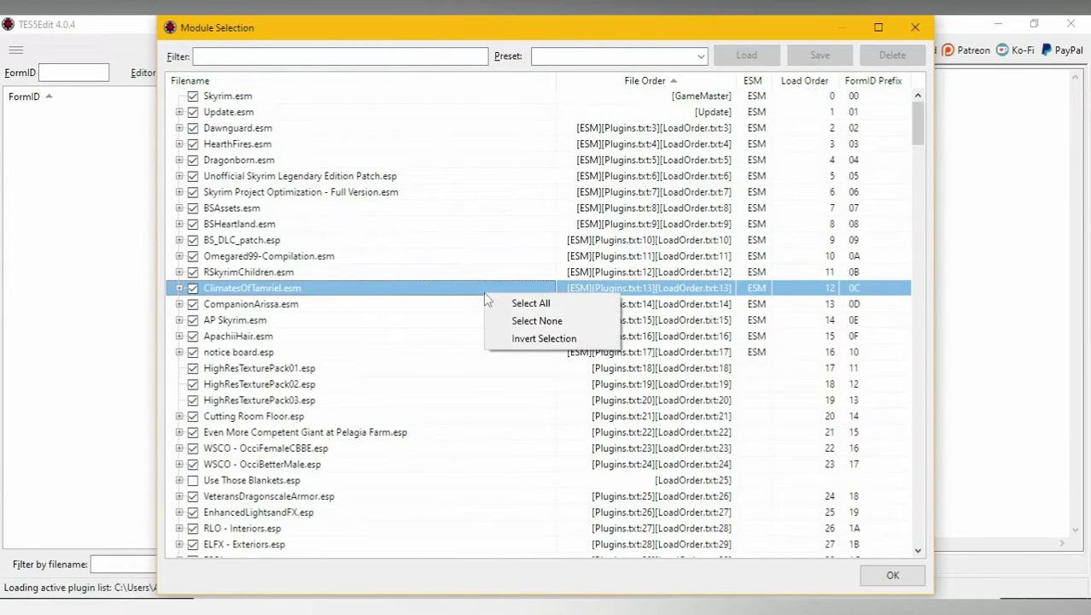
{"action": "left_click", "coordinate": [524, 322]}
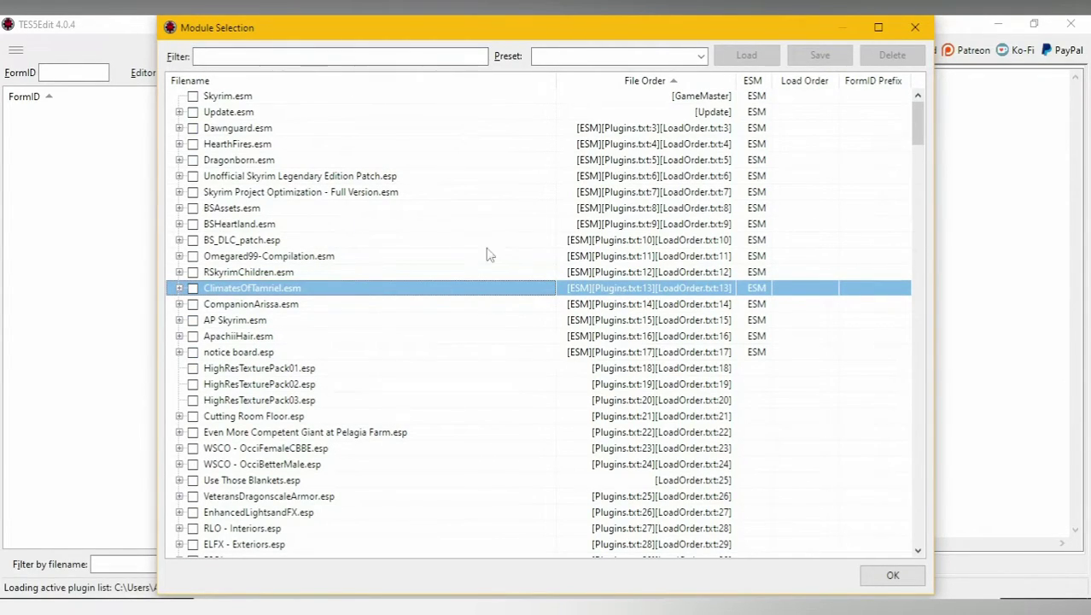
- Filter the module list for "Ryn" and load only Ryn's Western Watchtower.esp with its masters
{"action": "left_click", "coordinate": [369, 59]}
{"action": "type", "text": "Ryn"}
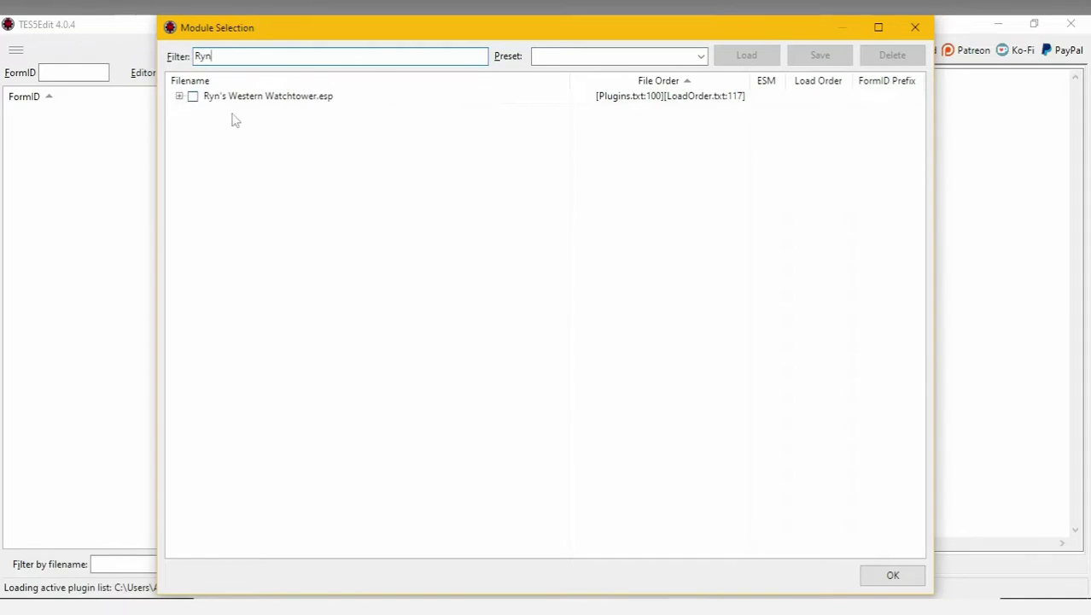
{"action": "left_click", "coordinate": [348, 101]}
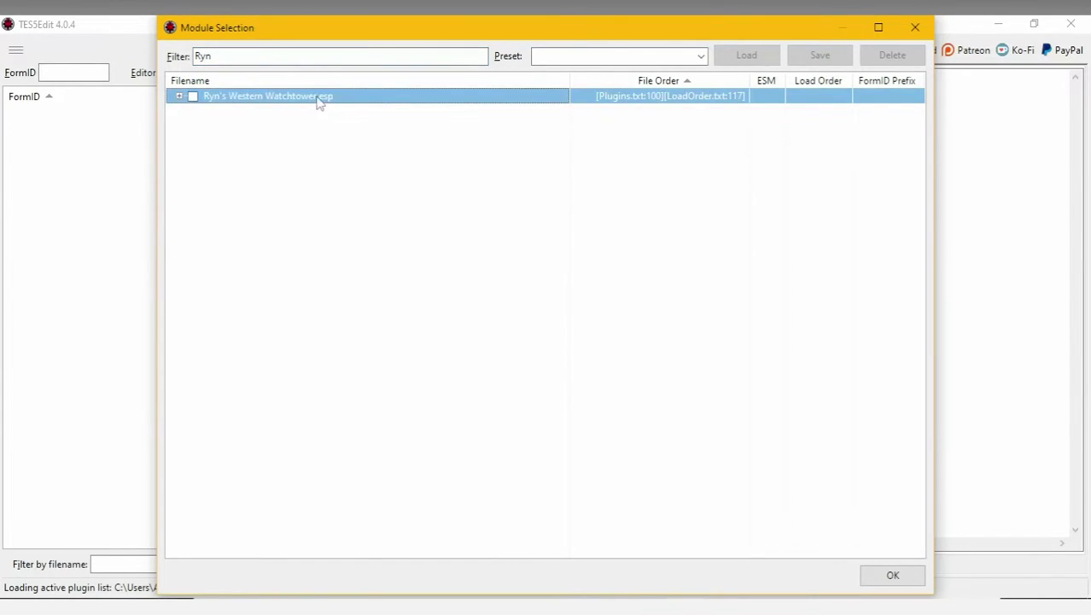
{"action": "double_click", "coordinate": [318, 101]}
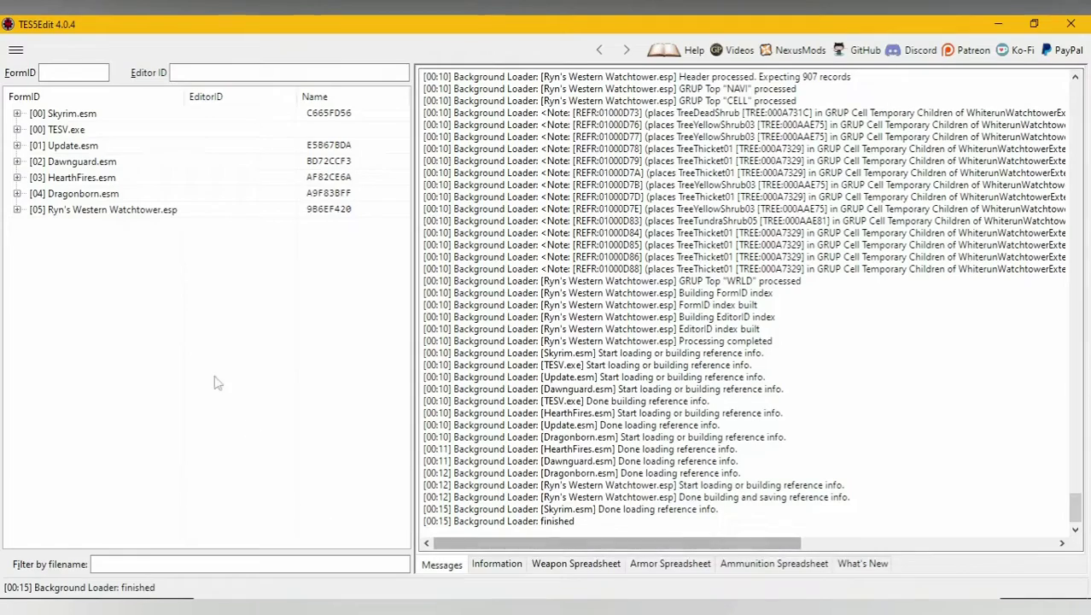
- Apply the "Convert SSE to Skyrim" script to Ryn's Western Watchtower.esp
{"action": "left_click", "coordinate": [83, 213]}
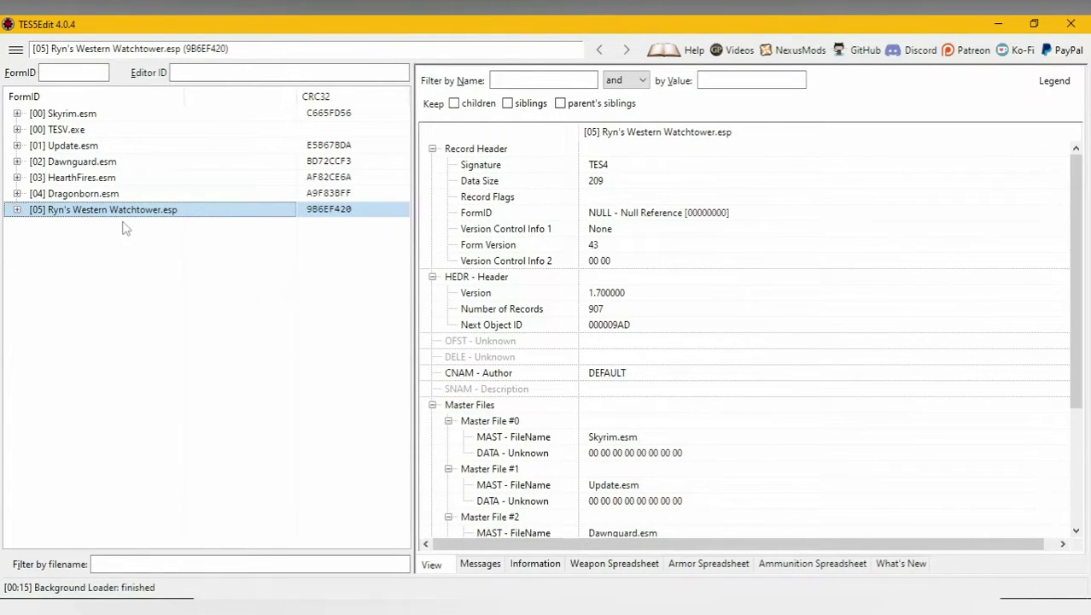
{"action": "right_click", "coordinate": [213, 220]}
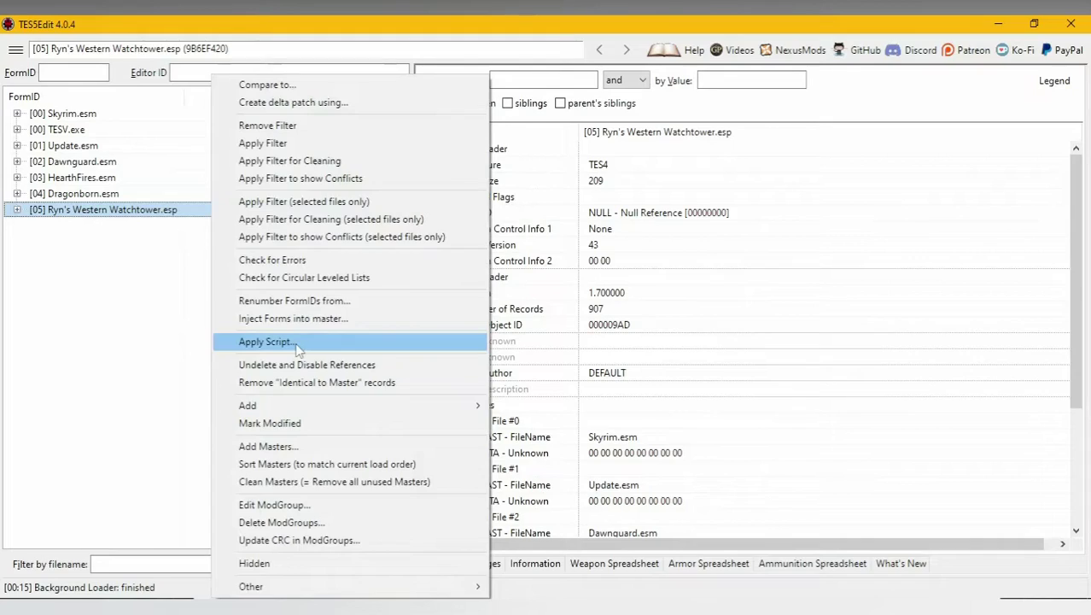
{"action": "left_click", "coordinate": [265, 342]}
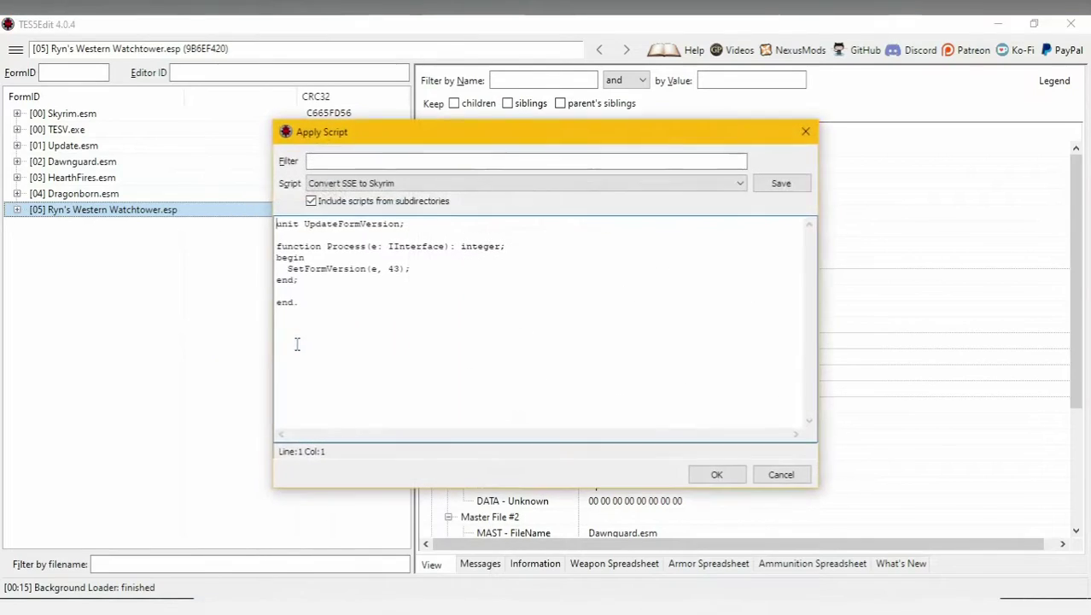
{"action": "left_click", "coordinate": [423, 183]}
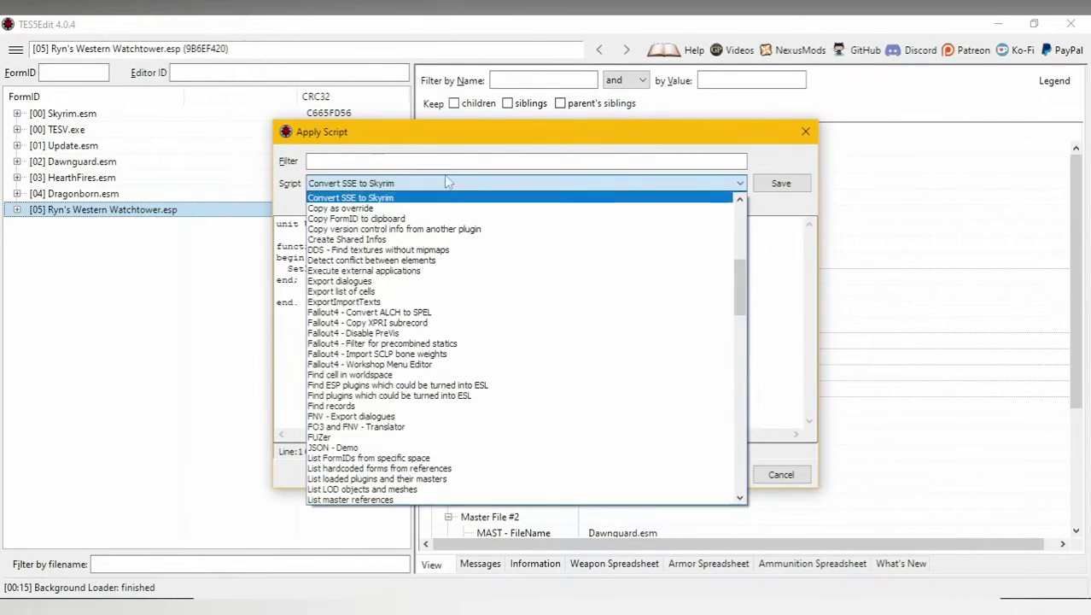
{"action": "scroll", "coordinate": [410, 382], "scroll_direction": "up", "scroll_amount": 2}
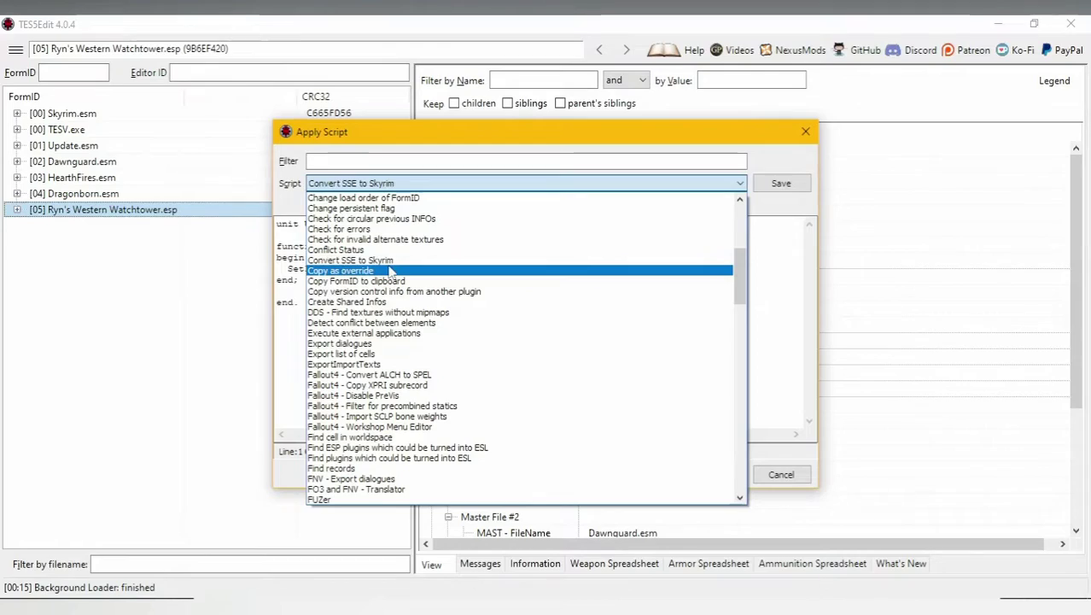
{"action": "scroll", "coordinate": [390, 272], "scroll_direction": "down", "scroll_amount": 2}
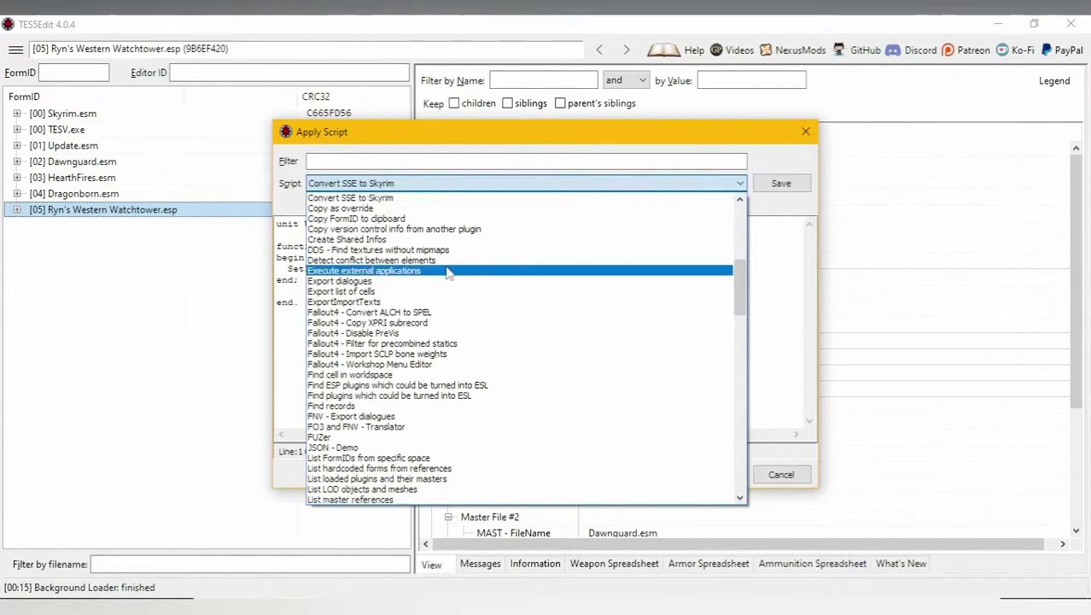
{"action": "left_click", "coordinate": [427, 197]}
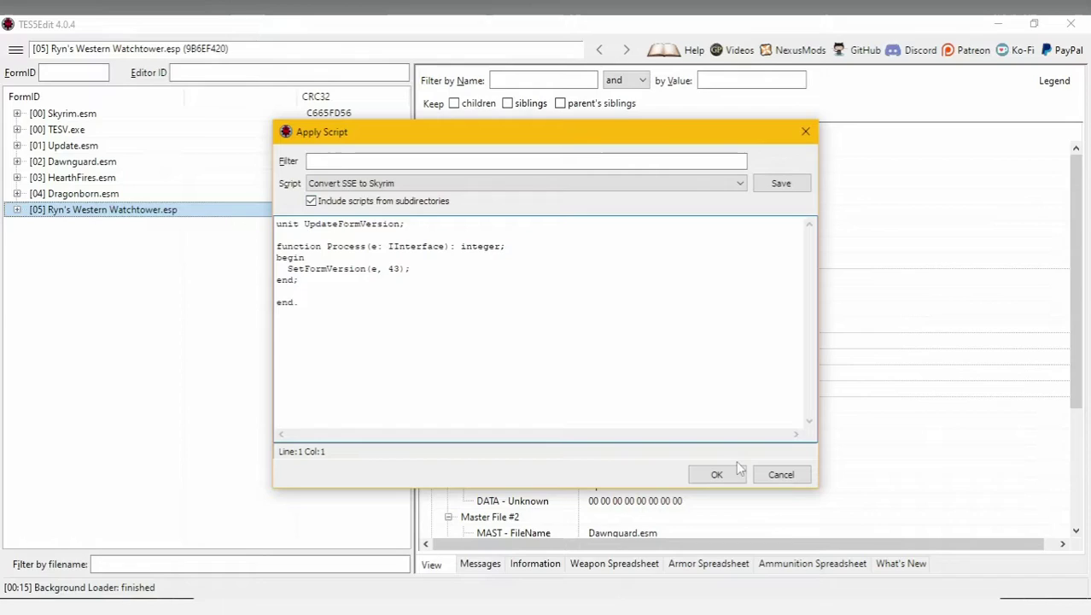
{"action": "left_click", "coordinate": [716, 474]}
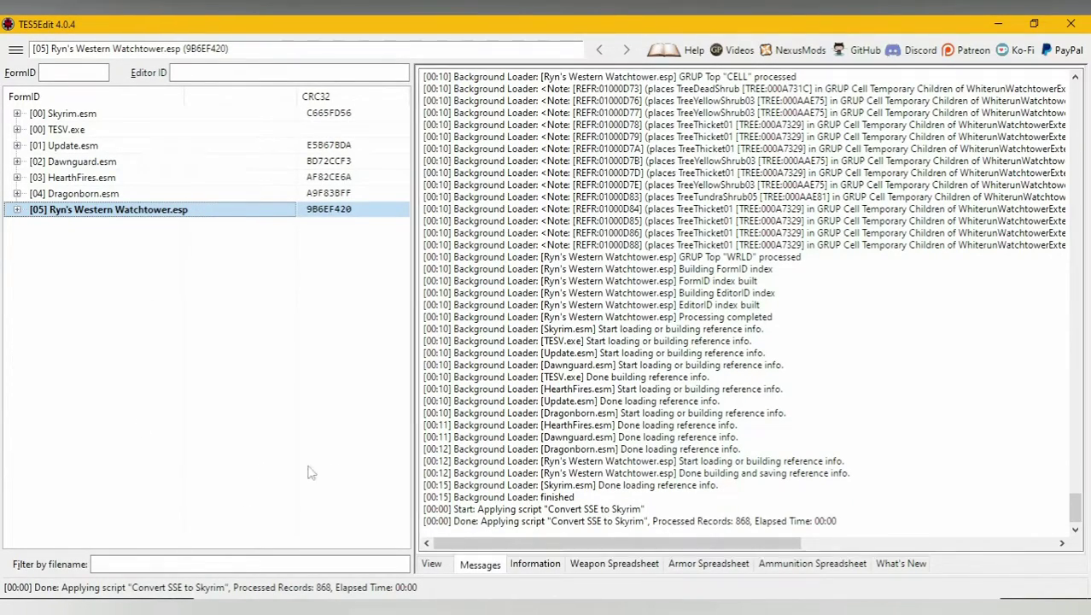
- Check Ryn's Western Watchtower.esp for errors and save the changed plugin without a backup
{"action": "right_click", "coordinate": [166, 221]}
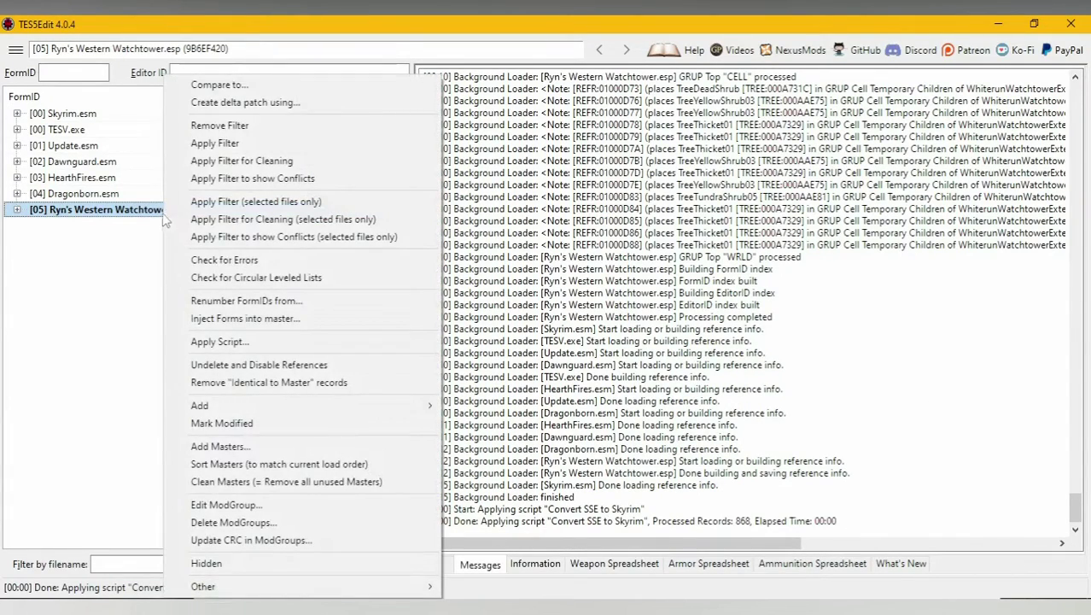
{"action": "left_click", "coordinate": [275, 261]}
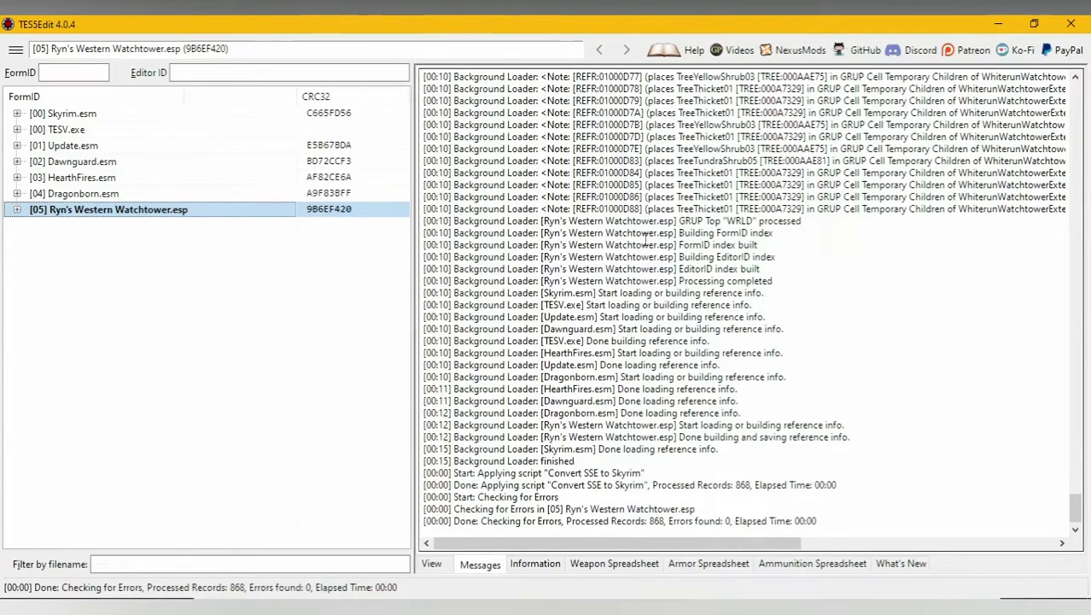
{"action": "key", "text": "ctrl+s"}
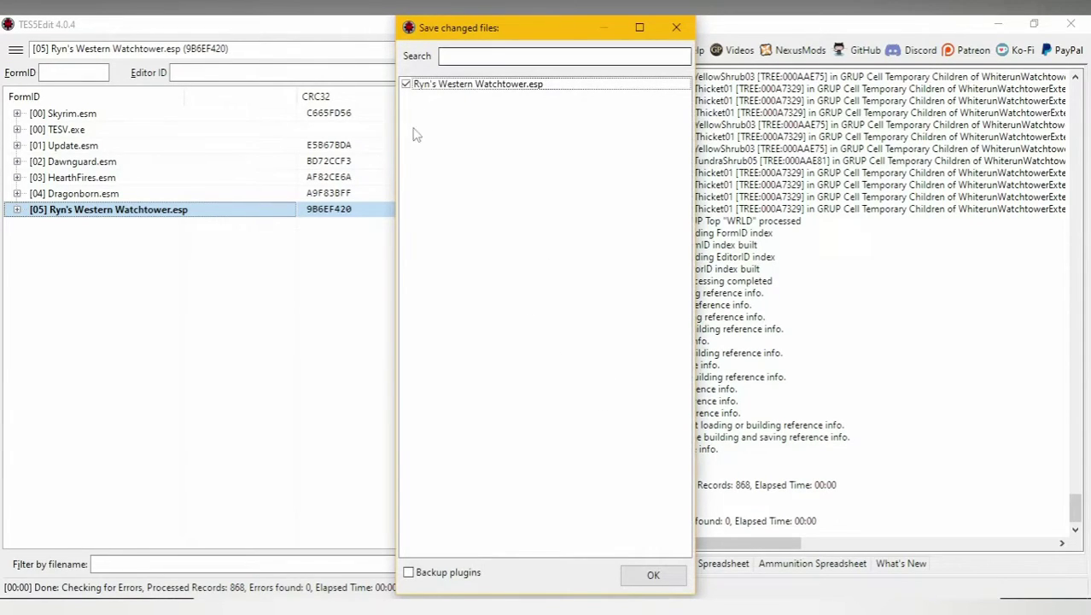
{"action": "left_click", "coordinate": [653, 574]}
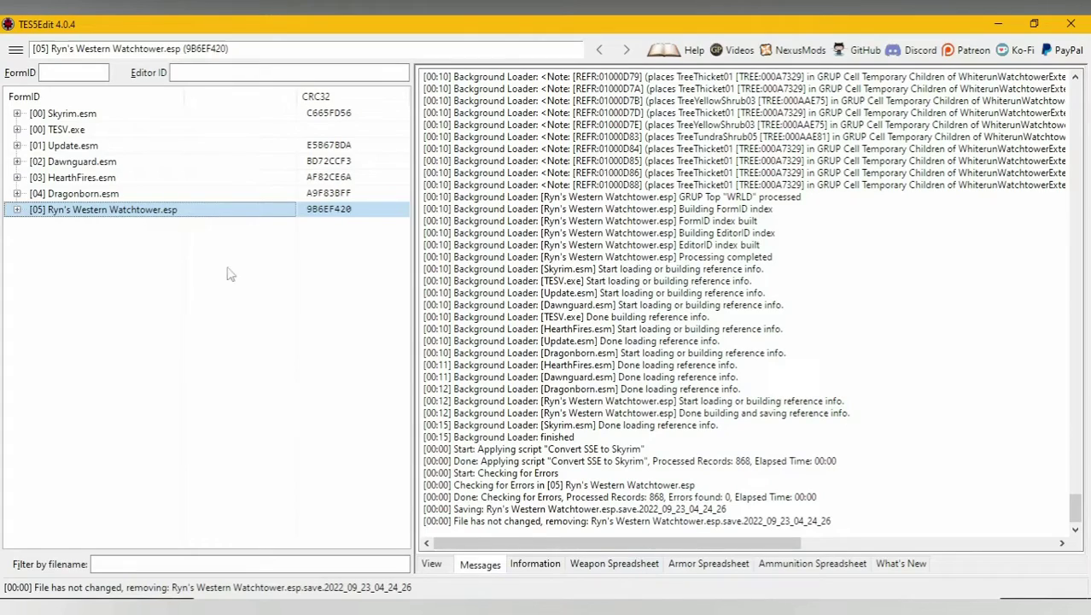
{"action": "left_click", "coordinate": [1072, 23]}
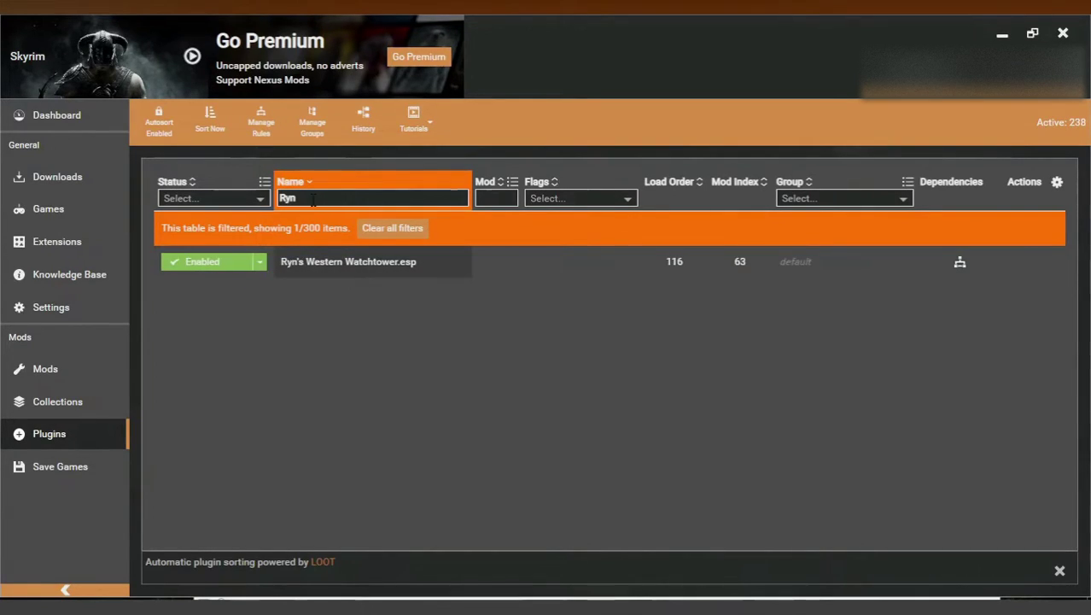
{"action": "key", "text": "ctrl+a"}
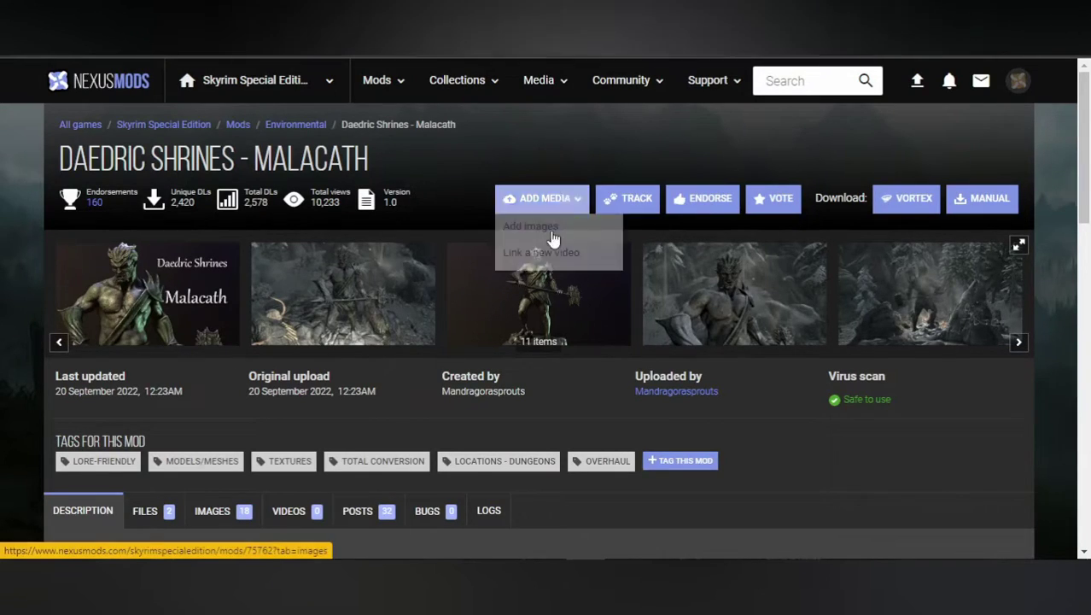
- Review the 2k and 4k files offered for download on the Daedric Shrines - Malacath page
{"action": "scroll", "coordinate": [24, 335], "scroll_direction": "down", "scroll_amount": 3}
{"action": "left_click", "coordinate": [142, 284]}
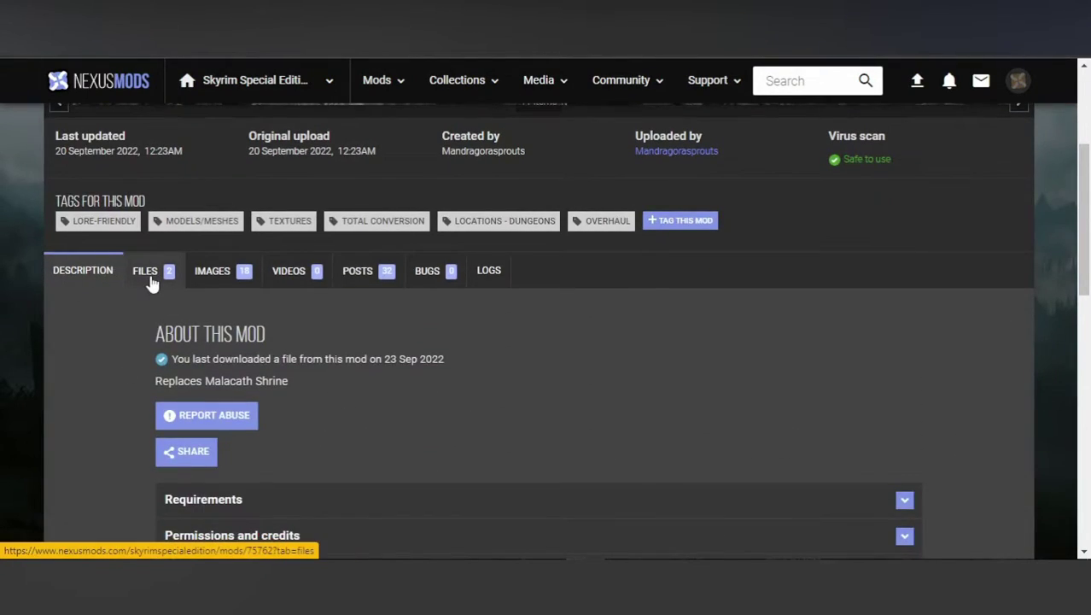
{"action": "scroll", "coordinate": [63, 380], "scroll_direction": "down", "scroll_amount": 4}
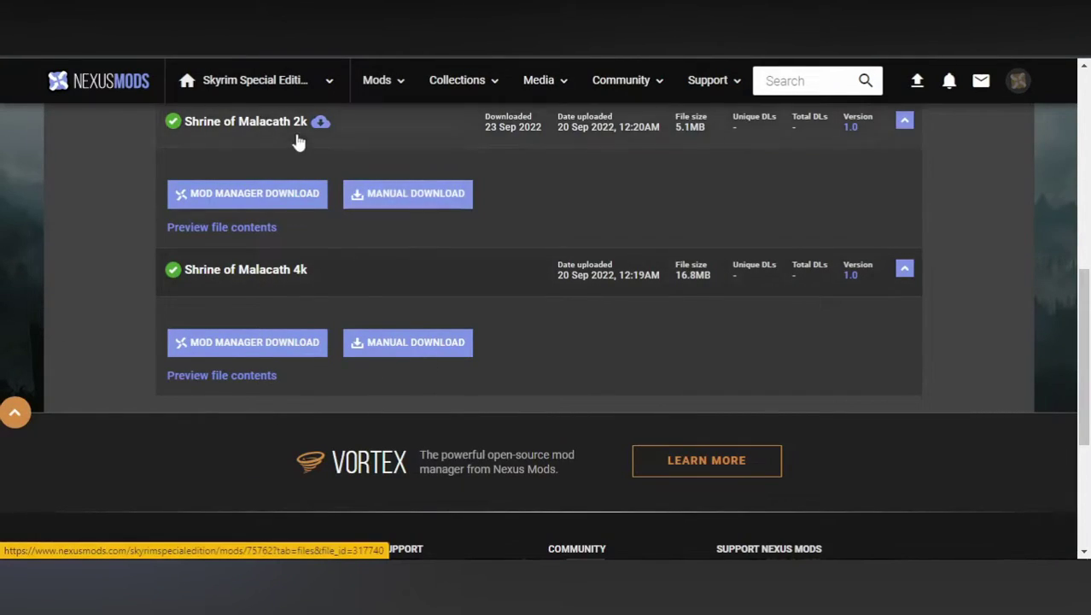
{"action": "scroll", "coordinate": [418, 350], "scroll_direction": "up", "scroll_amount": 1}
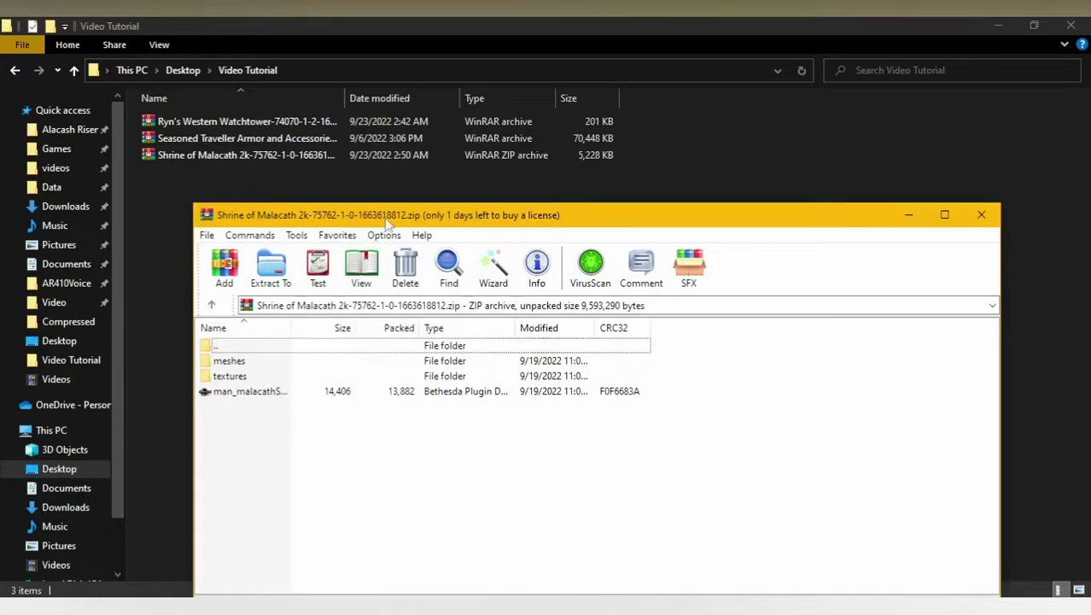
- Extract the meshes folder, textures folder and man_malacathShrine plugin from the Shrine of Malacath 2k archive into the Video Tutorial folder
{"action": "left_click_drag", "start_coordinate": [386, 224], "coordinate": [380, 164]}
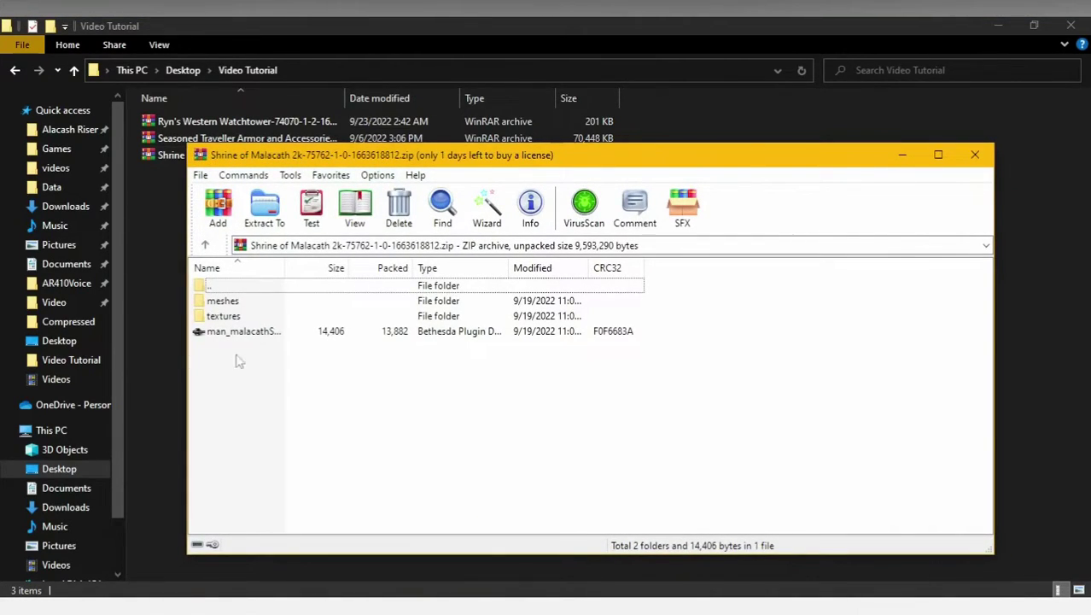
{"action": "left_click_drag", "start_coordinate": [239, 361], "coordinate": [178, 305]}
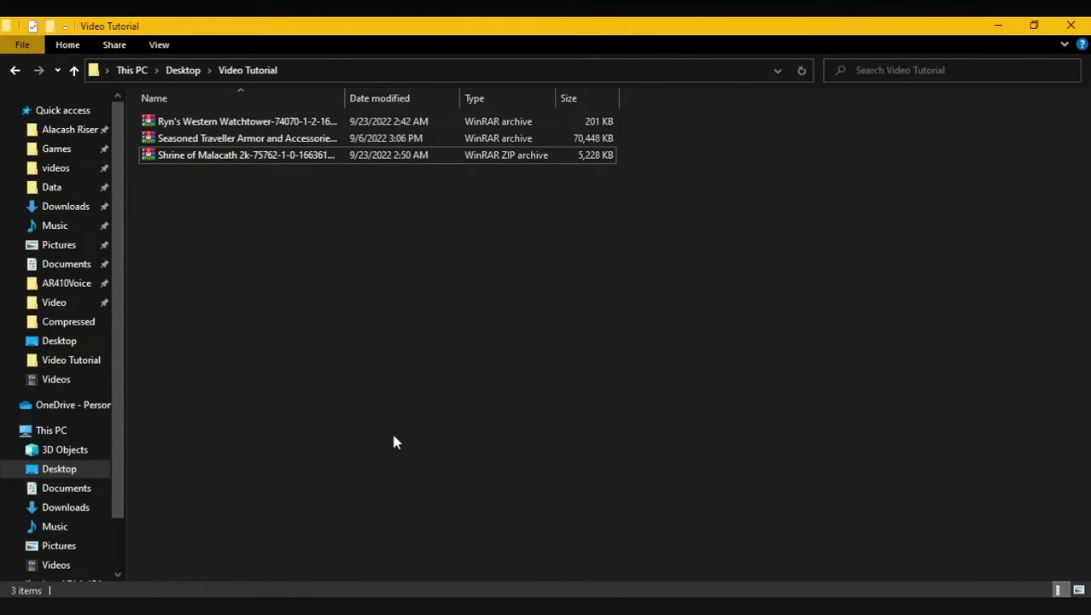
{"action": "left_click", "coordinate": [225, 278]}
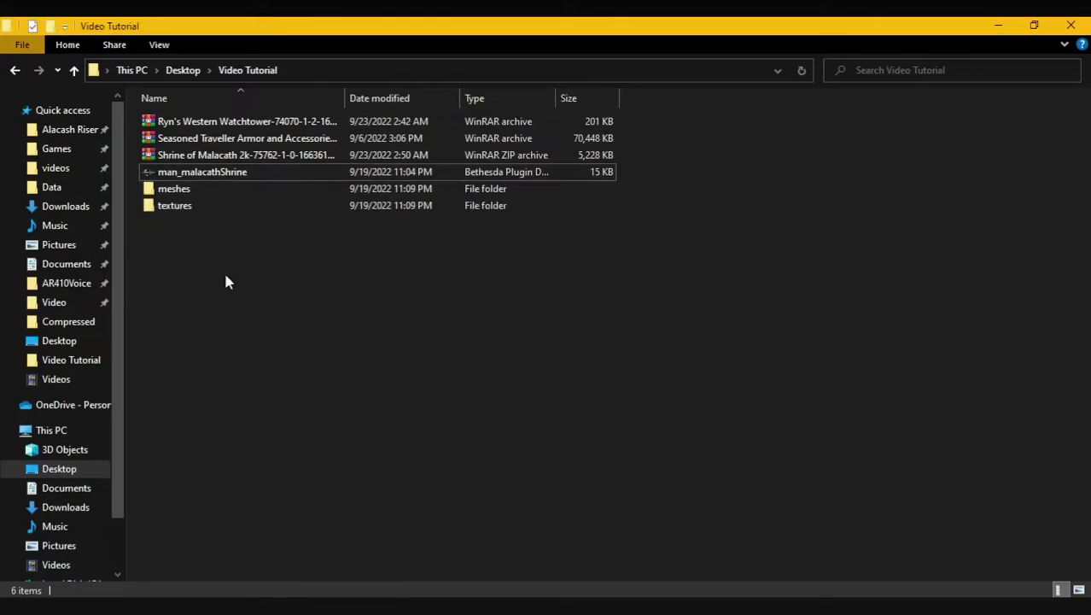
- Create a new folder named "Malakath Statue" inside Video Tutorial
{"action": "right_click", "coordinate": [281, 266]}
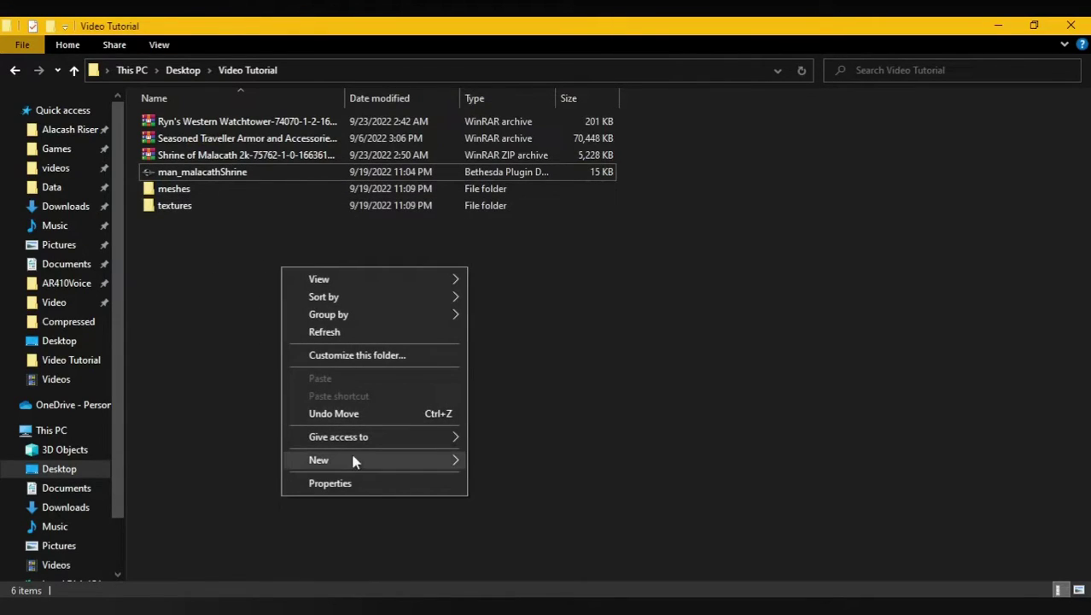
{"action": "mouse_move", "coordinate": [357, 465]}
{"action": "left_click", "coordinate": [547, 275]}
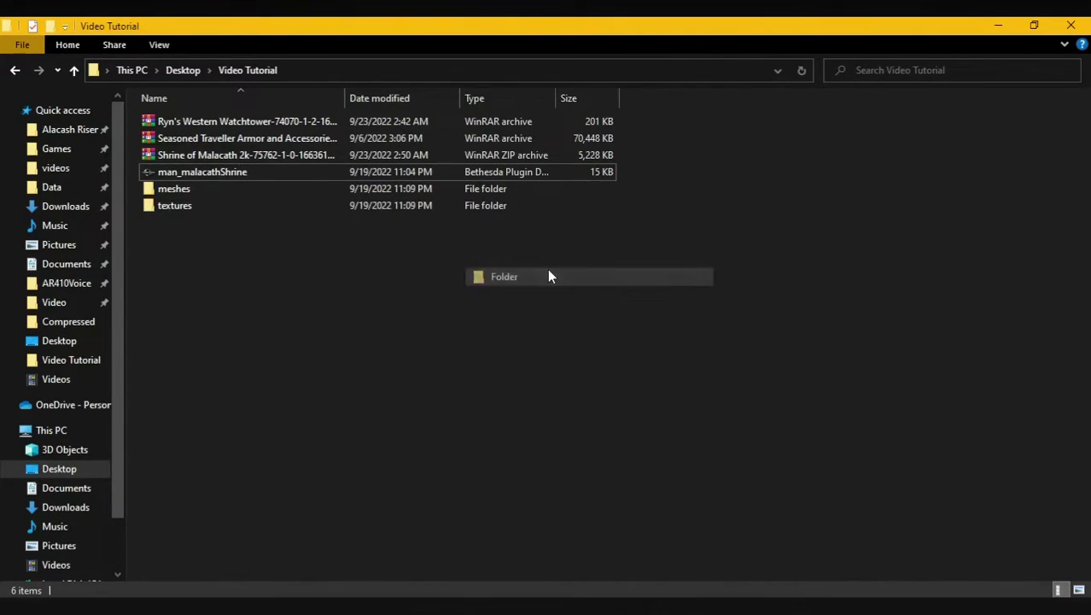
{"action": "type", "text": "Malakath"}
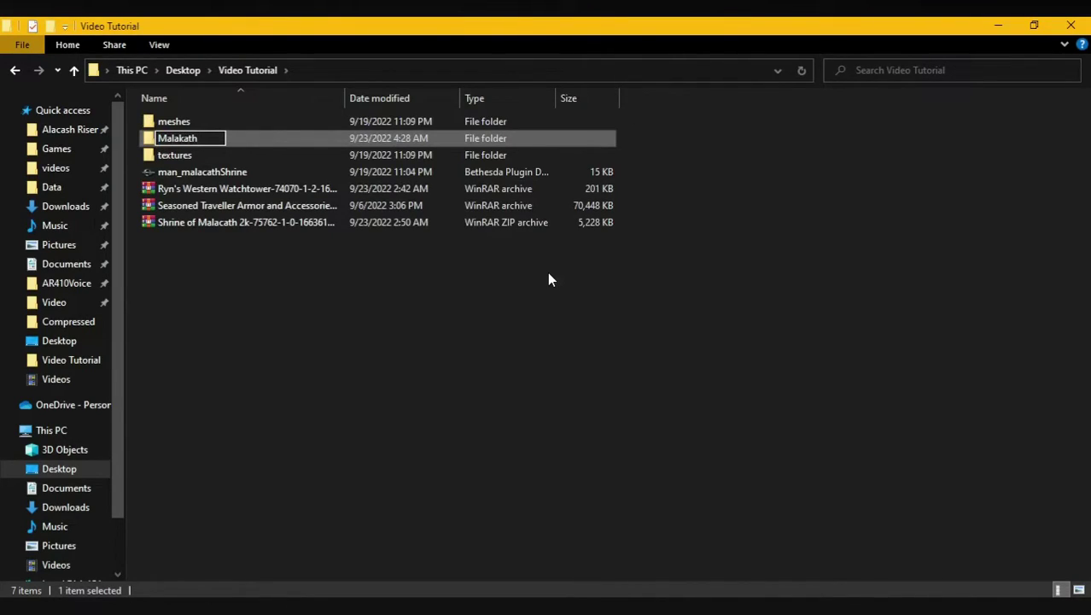
{"action": "type", "text": " Statue"}
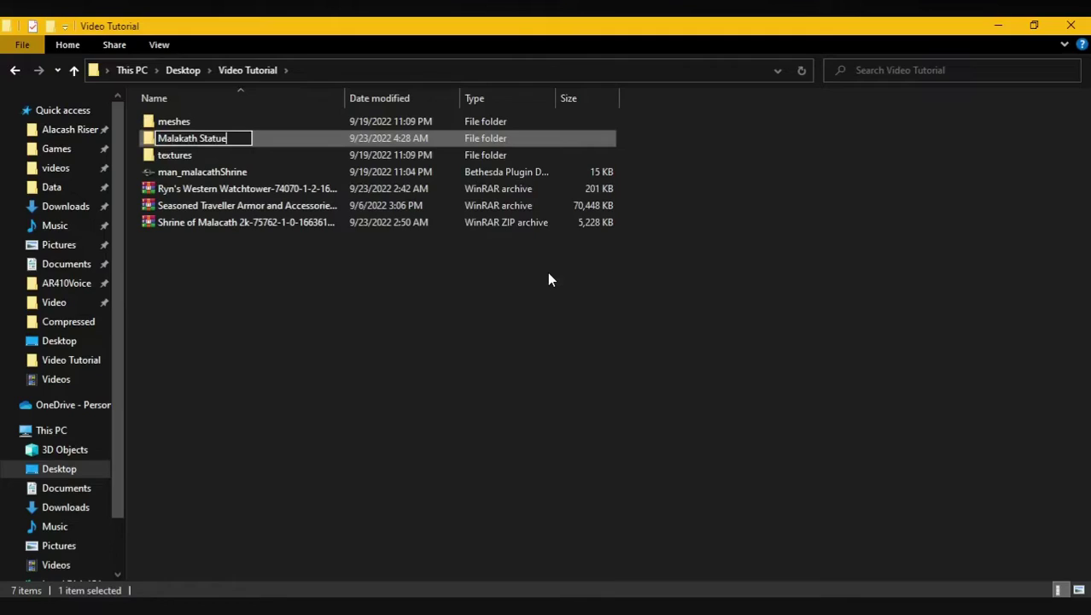
{"action": "key", "text": "Return"}
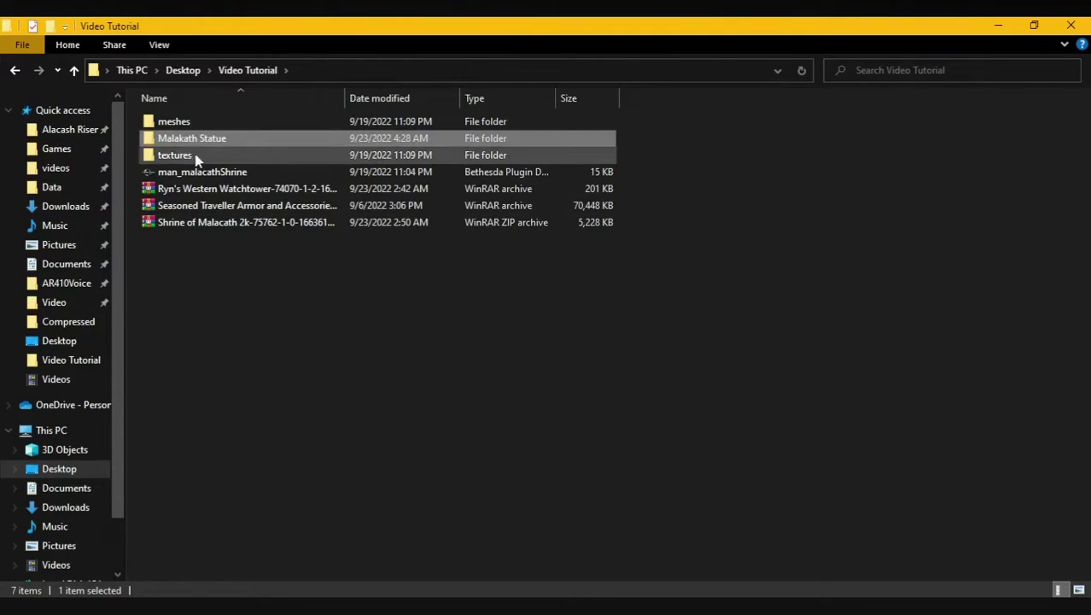
- Move the meshes and textures folders and the man_malacathShrine plugin into Malakath Statue, and open that folder
{"action": "left_click", "coordinate": [482, 120]}
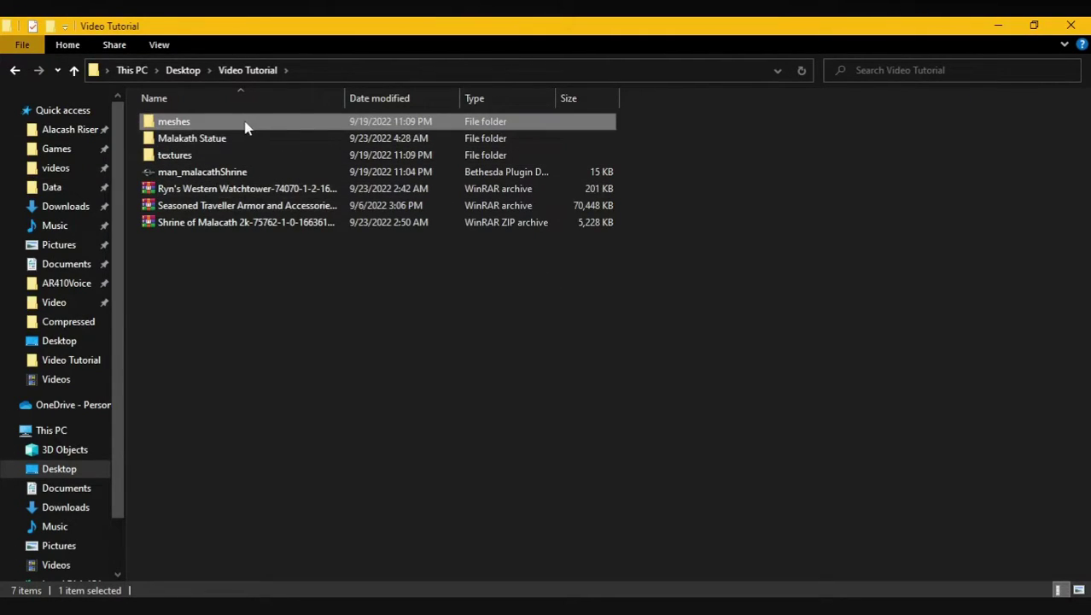
{"action": "left_click_drag", "start_coordinate": [244, 122], "coordinate": [217, 123]}
{"action": "left_click", "coordinate": [227, 142]}
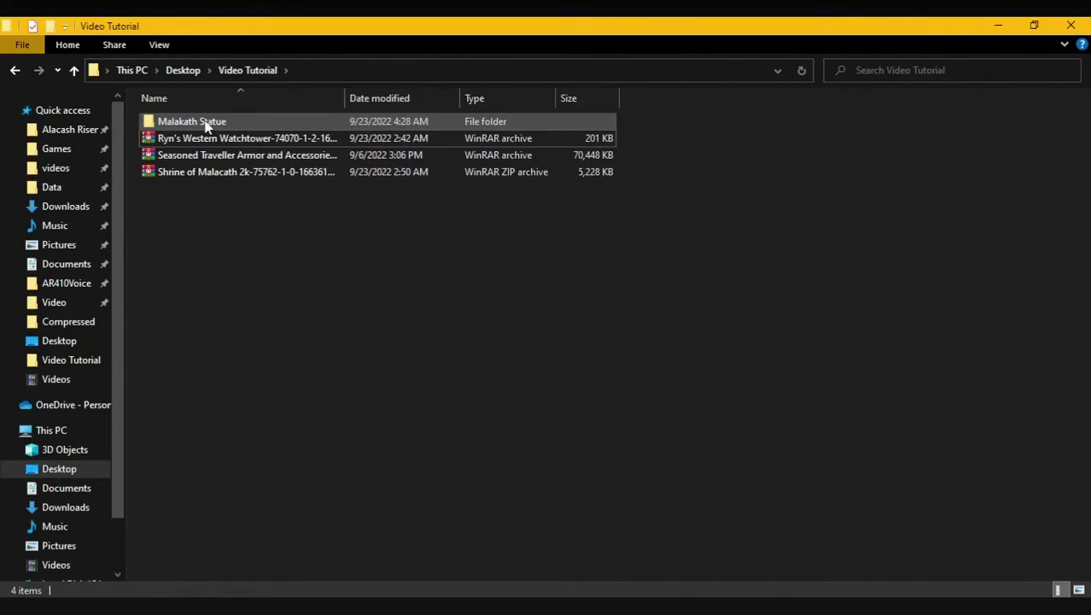
{"action": "double_click", "coordinate": [207, 123]}
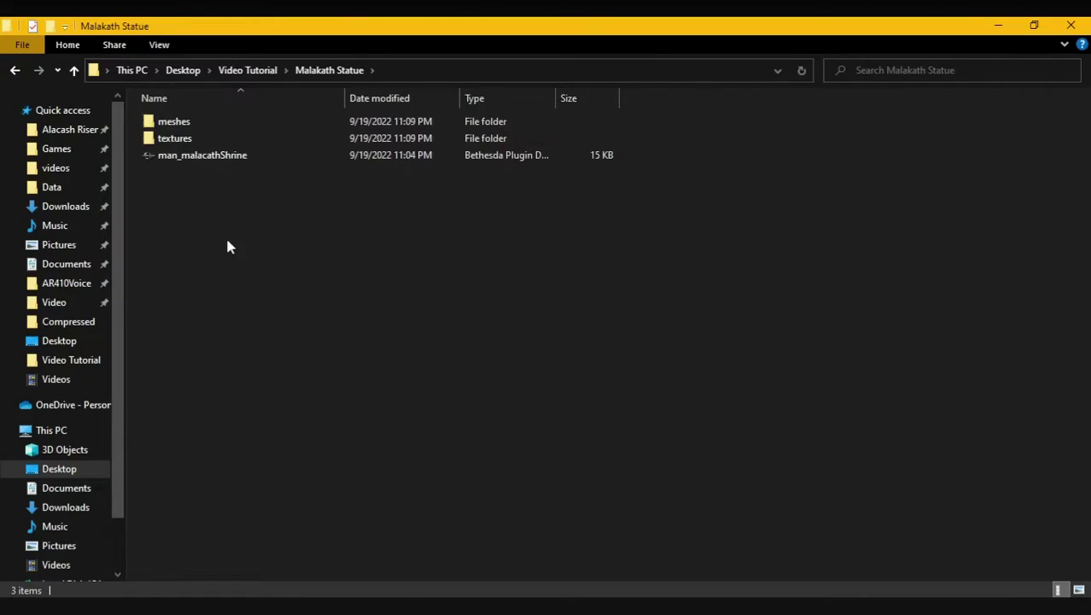
{"action": "left_click", "coordinate": [156, 154]}
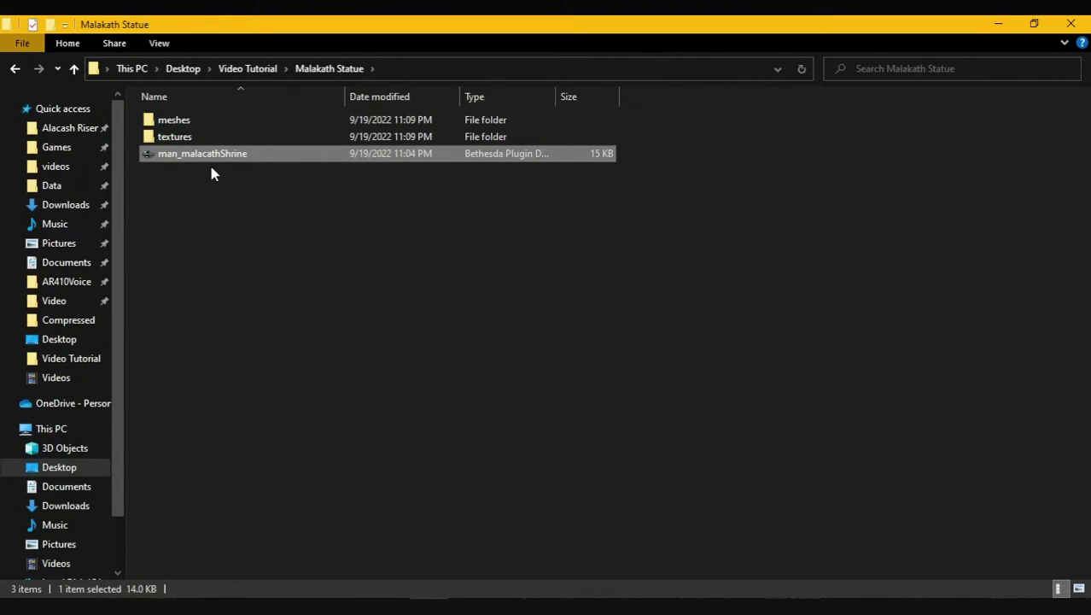
{"action": "left_click", "coordinate": [185, 139]}
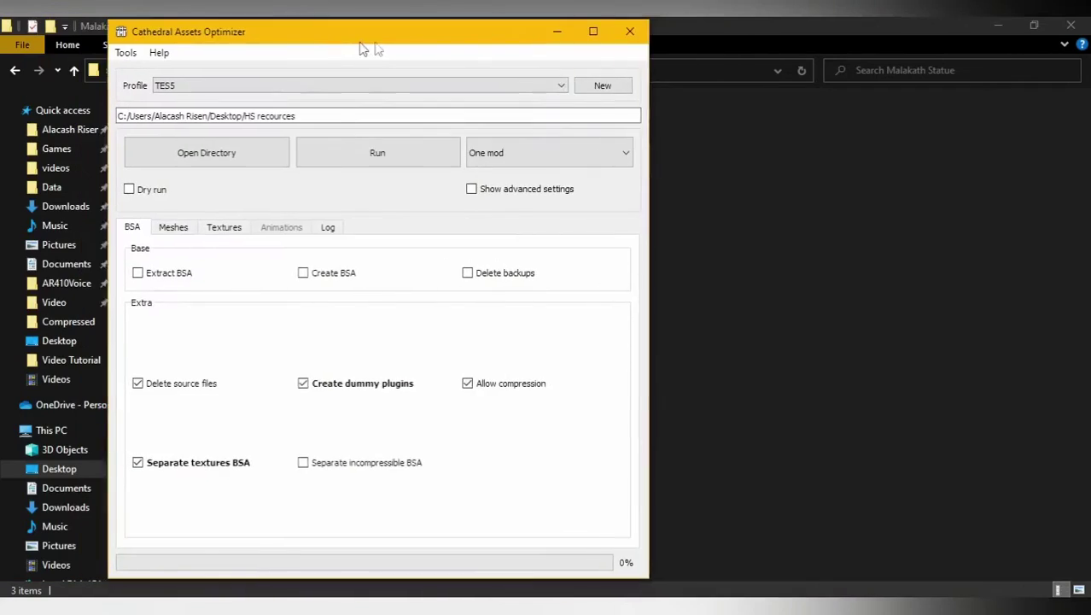
- Set the Cathedral Assets Optimizer profile to TES5
{"action": "left_click_drag", "start_coordinate": [365, 44], "coordinate": [608, 61]}
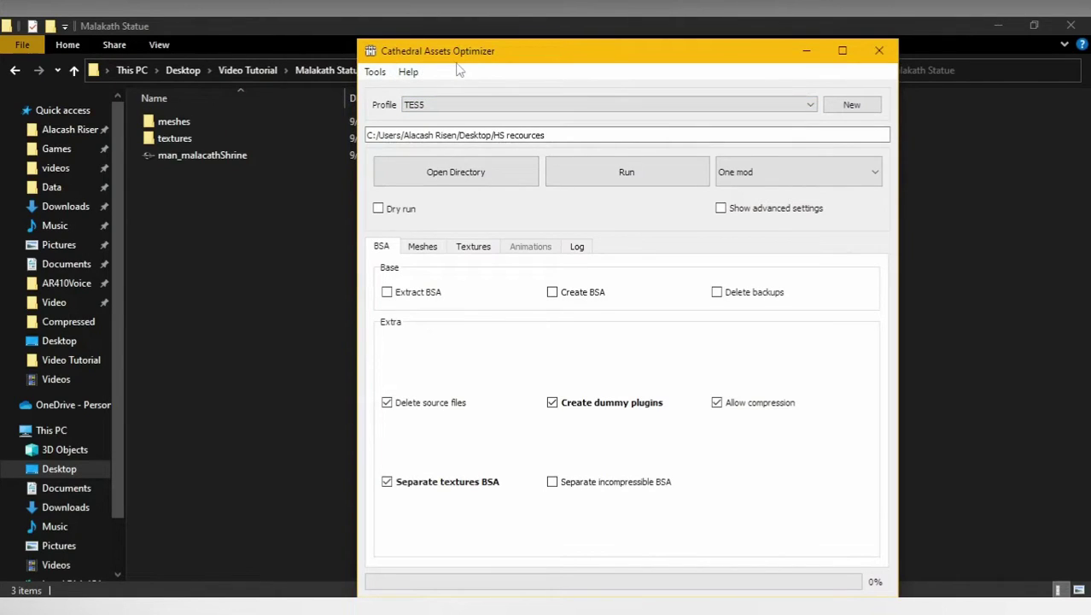
{"action": "left_click", "coordinate": [485, 104]}
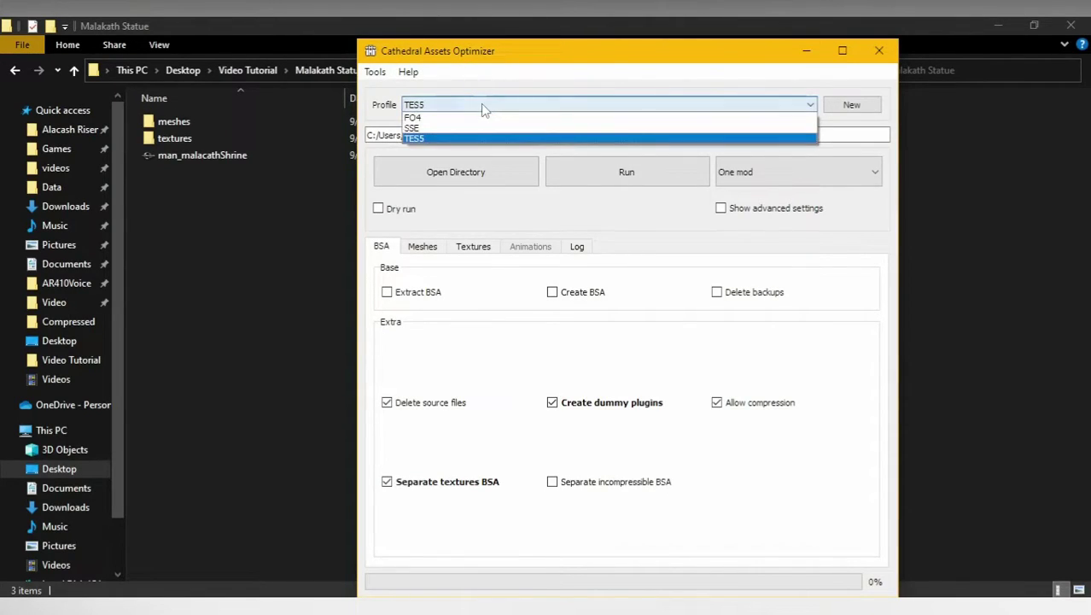
{"action": "left_click", "coordinate": [431, 140]}
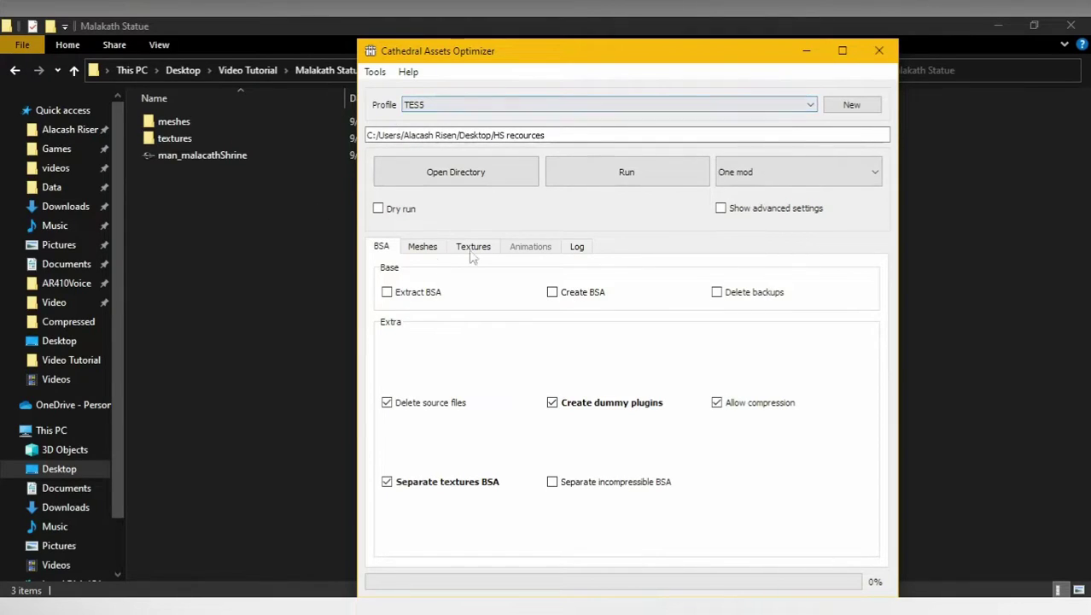
- Choose the Malakath Statue folder inside Desktop > Video Tutorial as the directory to process
{"action": "left_click", "coordinate": [459, 173]}
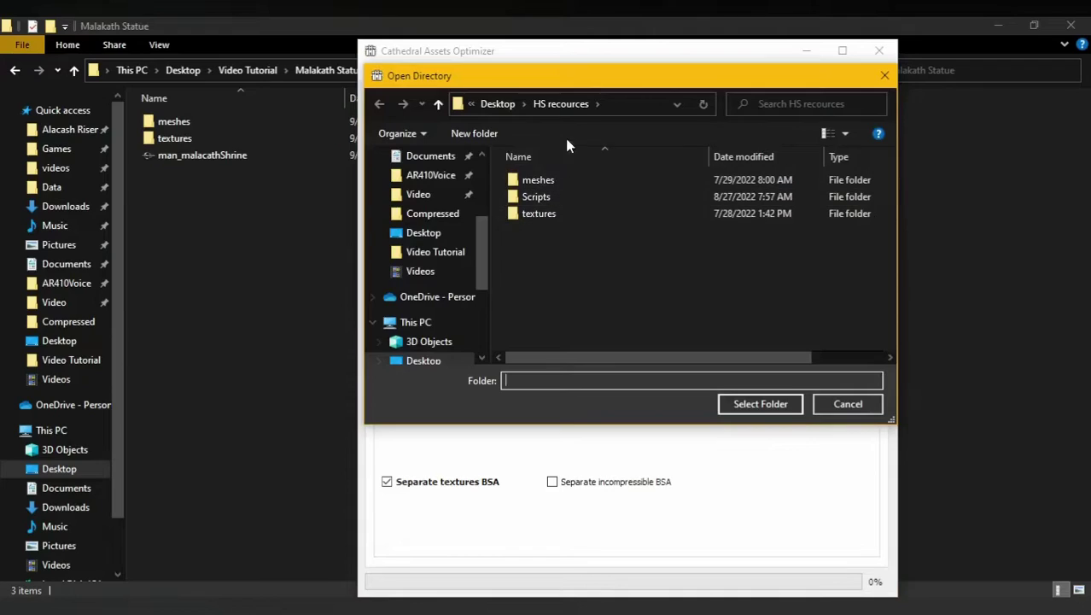
{"action": "left_click", "coordinate": [498, 104]}
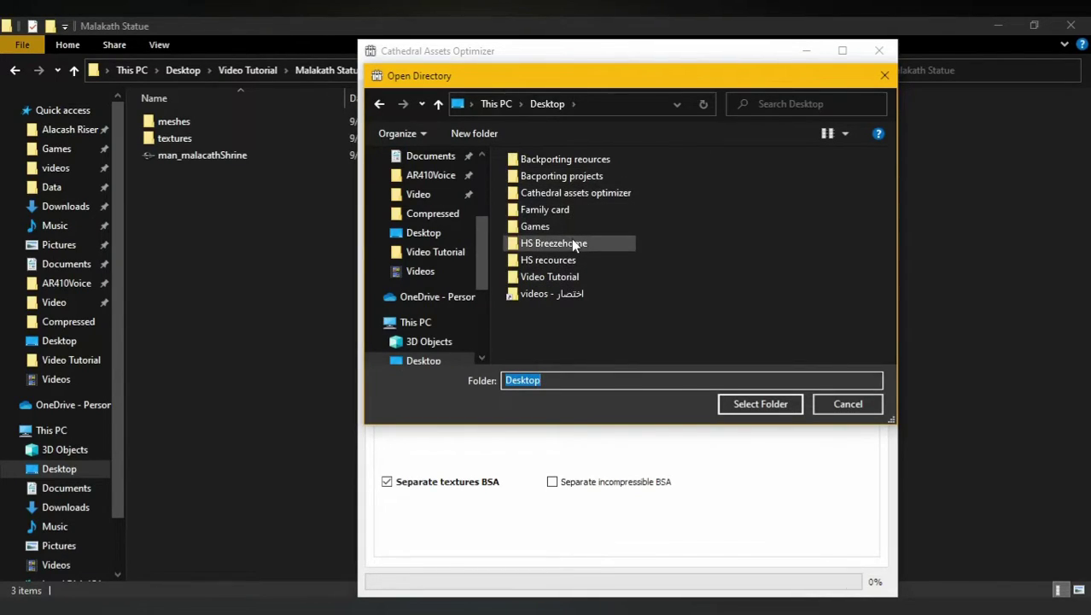
{"action": "double_click", "coordinate": [581, 273]}
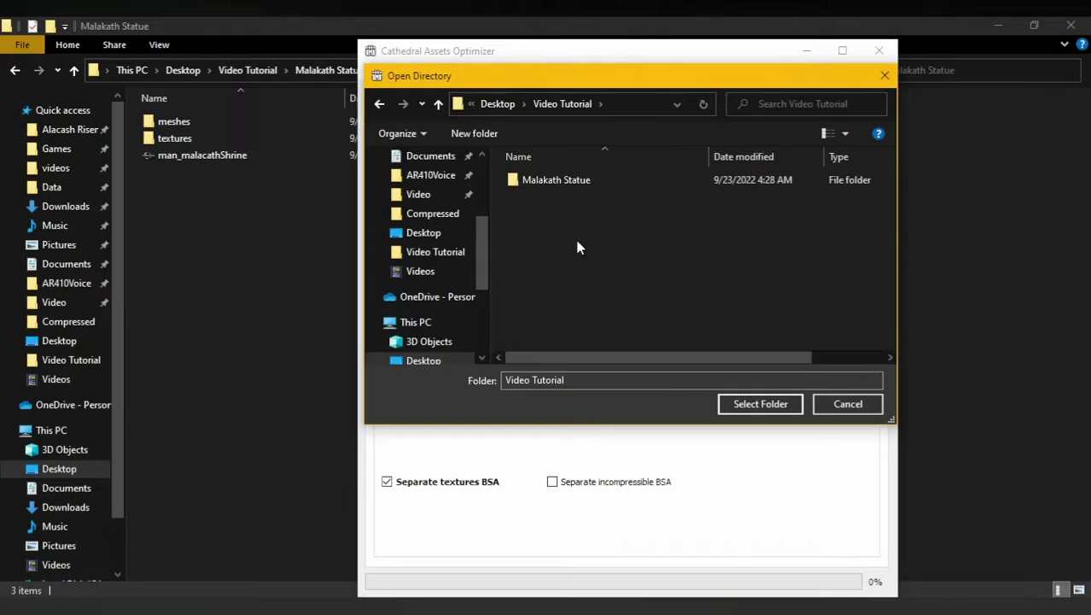
{"action": "double_click", "coordinate": [564, 181]}
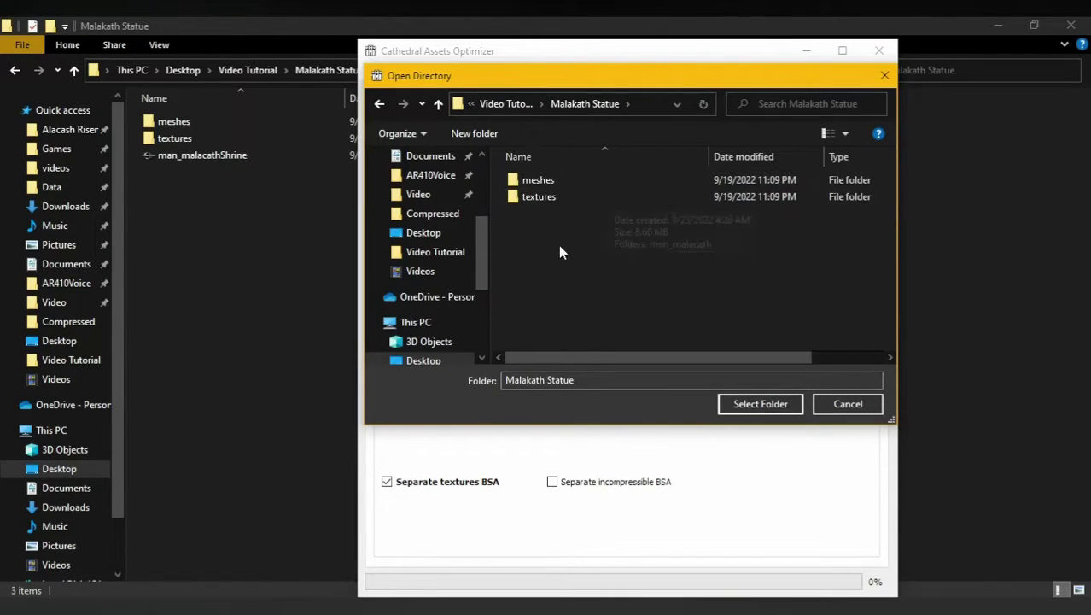
{"action": "key", "text": "alt+Left"}
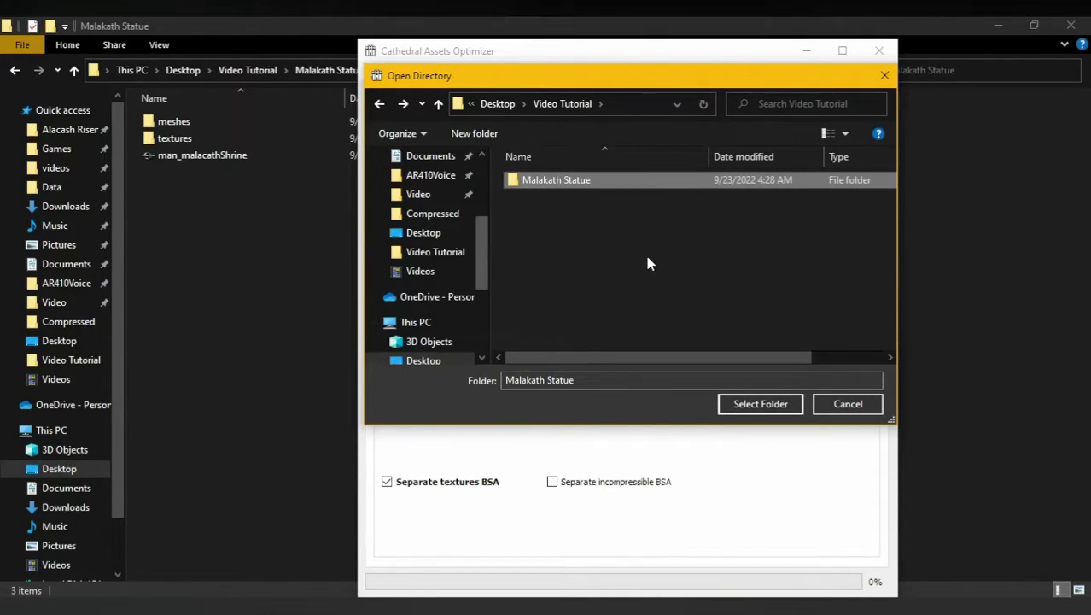
{"action": "double_click", "coordinate": [565, 181]}
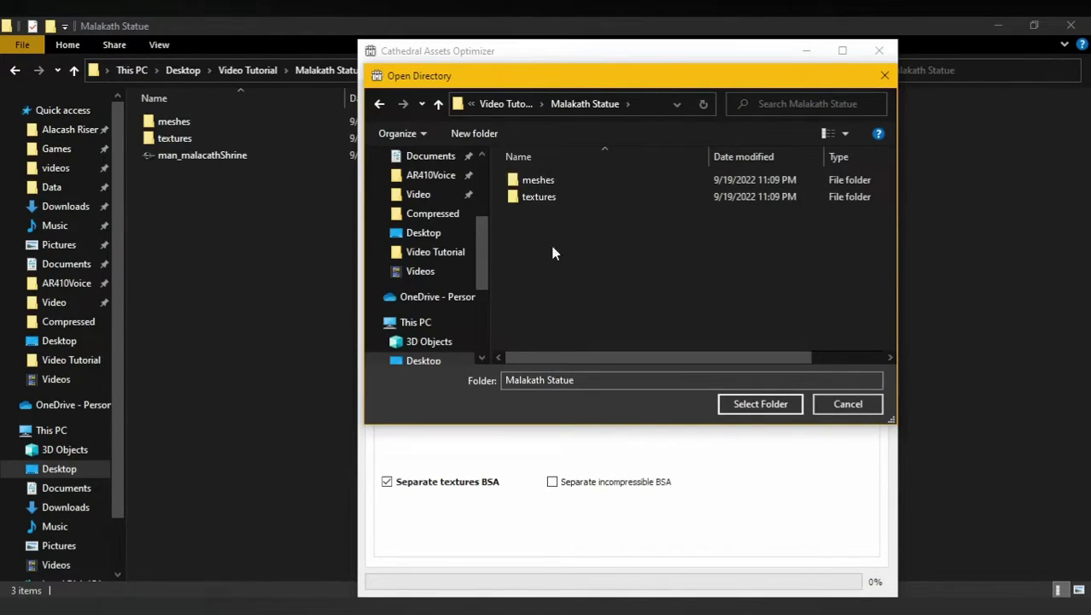
{"action": "key", "text": "alt+Left"}
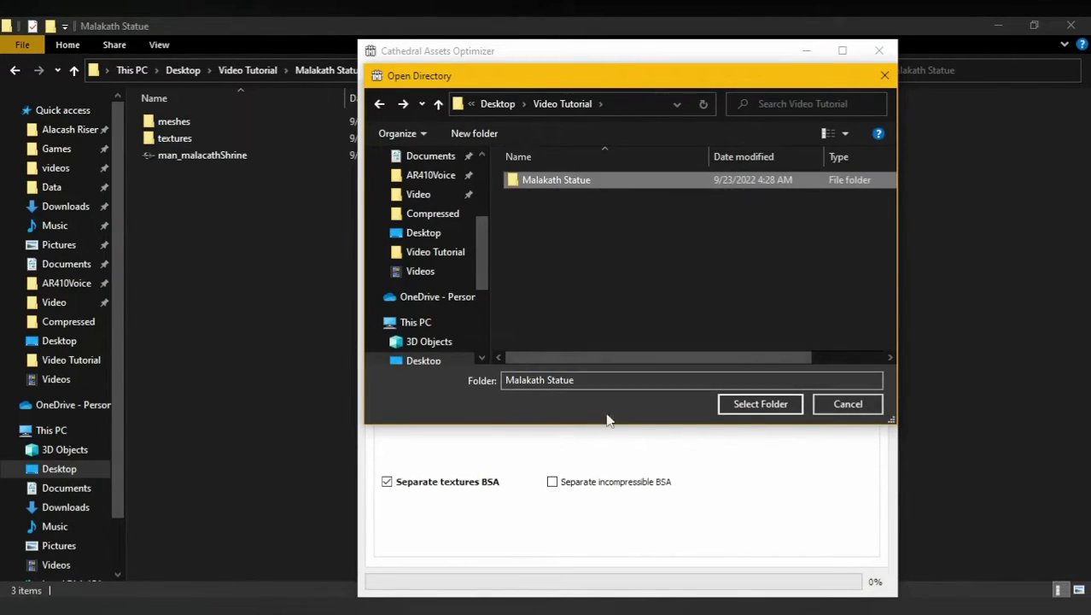
{"action": "left_click", "coordinate": [756, 406]}
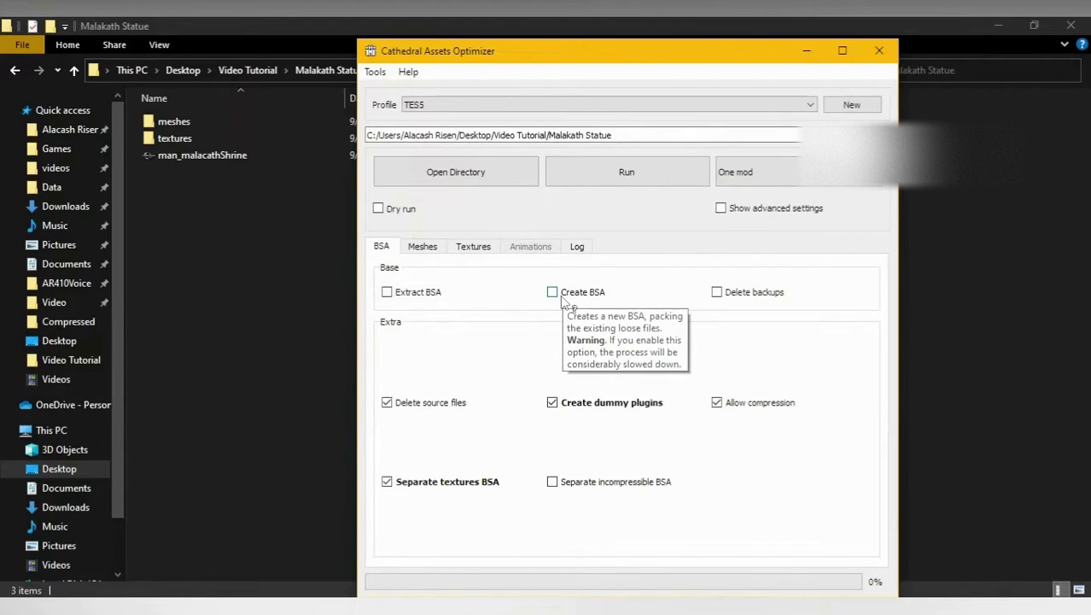
- Check the mesh and texture optimization settings, run the optimization on Malakath Statue, and close the optimizer
{"action": "left_click", "coordinate": [410, 250]}
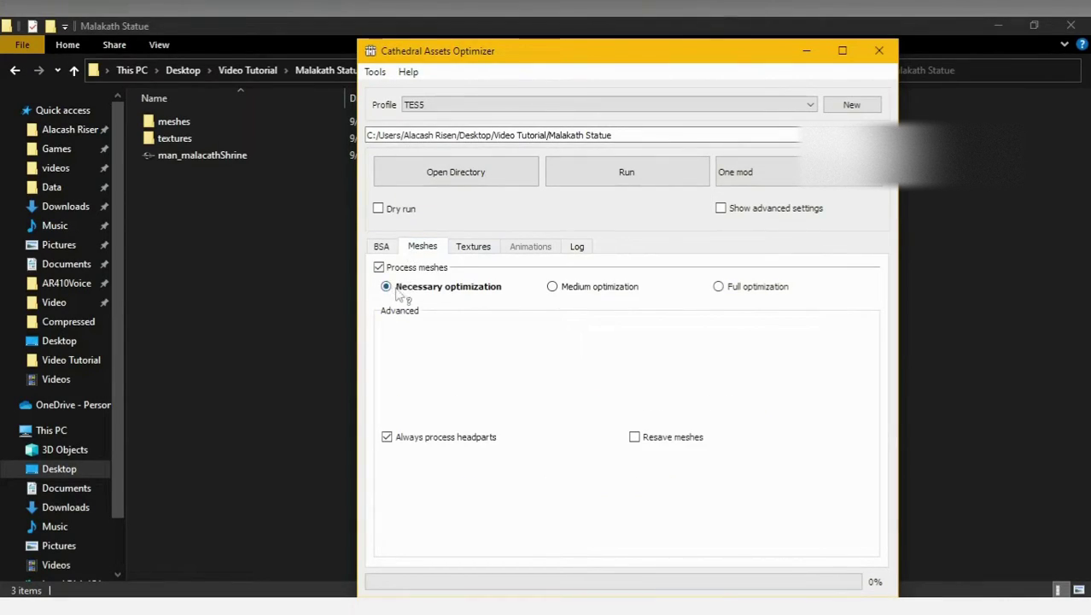
{"action": "left_click", "coordinate": [473, 251]}
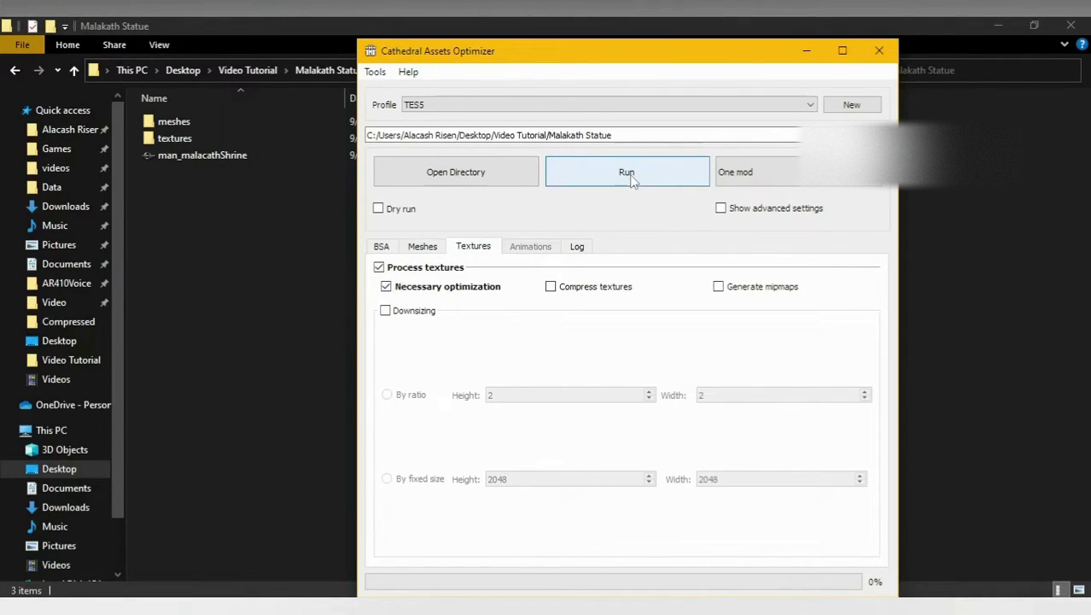
{"action": "left_click", "coordinate": [631, 175]}
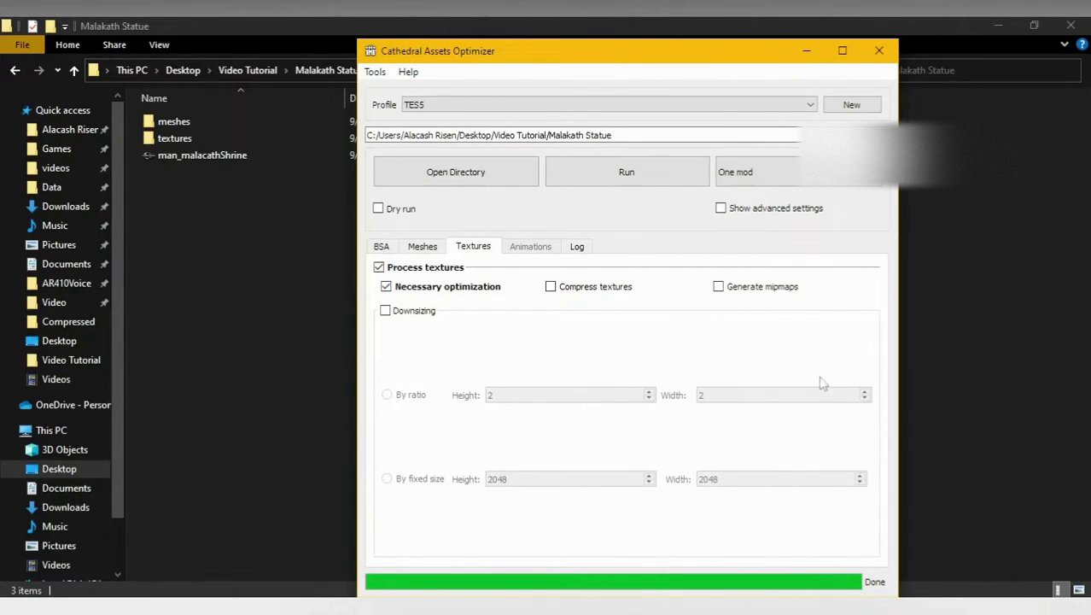
{"action": "left_click", "coordinate": [880, 52]}
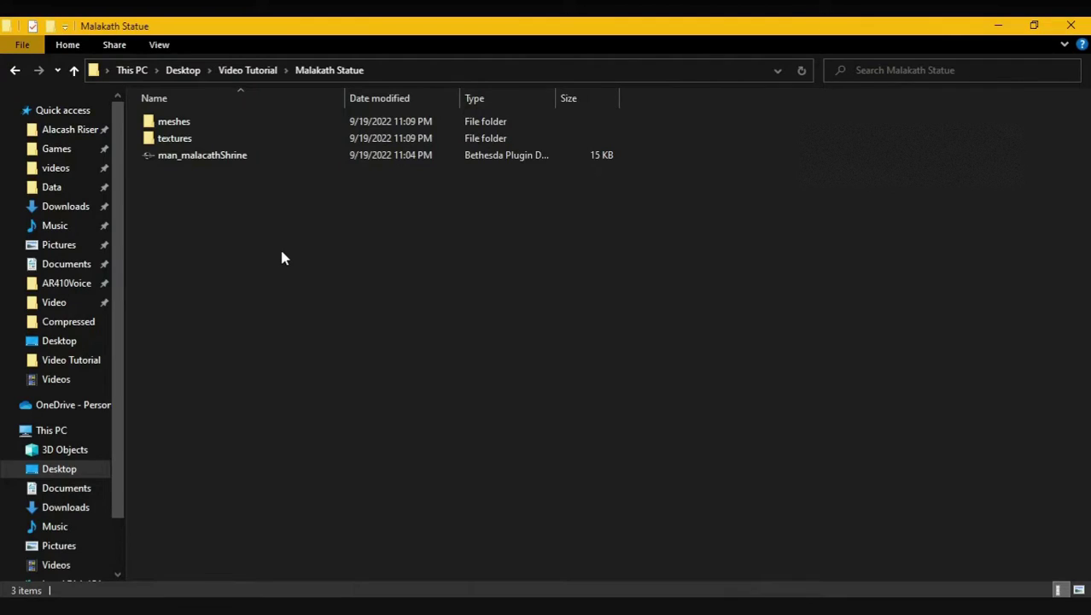
- Check the meshes folder, textures folder and man_malacathShrine plugin in Malakath Statue, and return to Video Tutorial
{"action": "key", "text": "BackSpace"}
{"action": "double_click", "coordinate": [204, 120]}
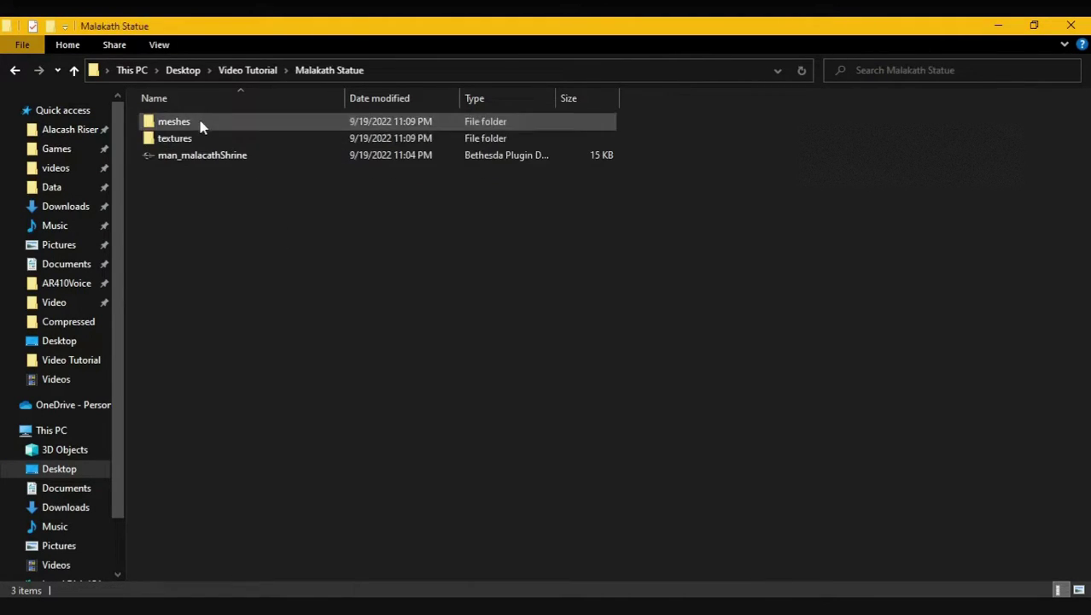
{"action": "left_click", "coordinate": [201, 154]}
{"action": "left_click", "coordinate": [204, 120], "text": "shift"}
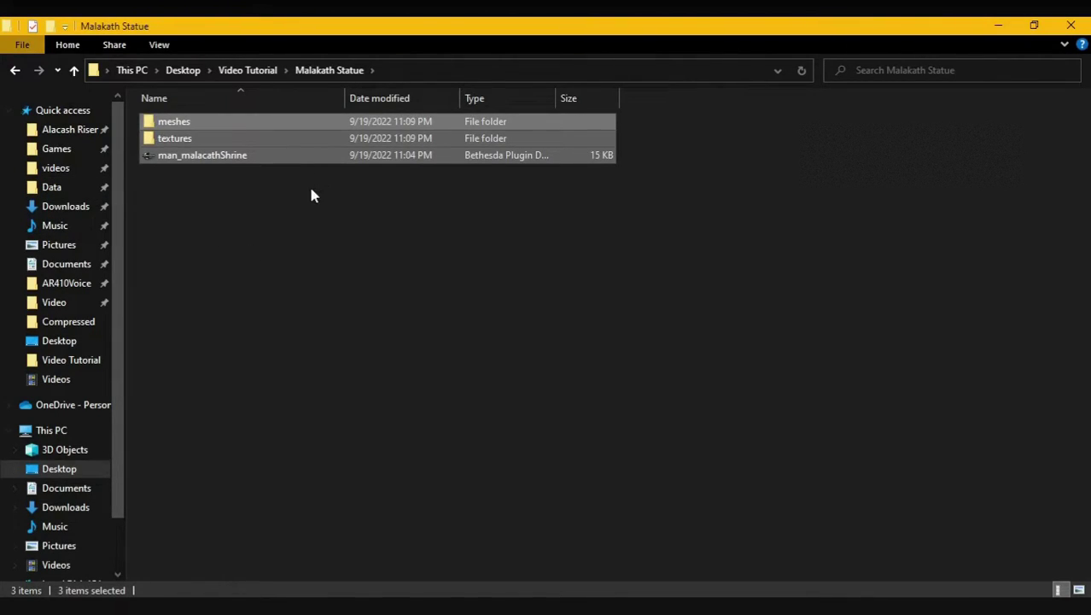
{"action": "key", "text": "BackSpace"}
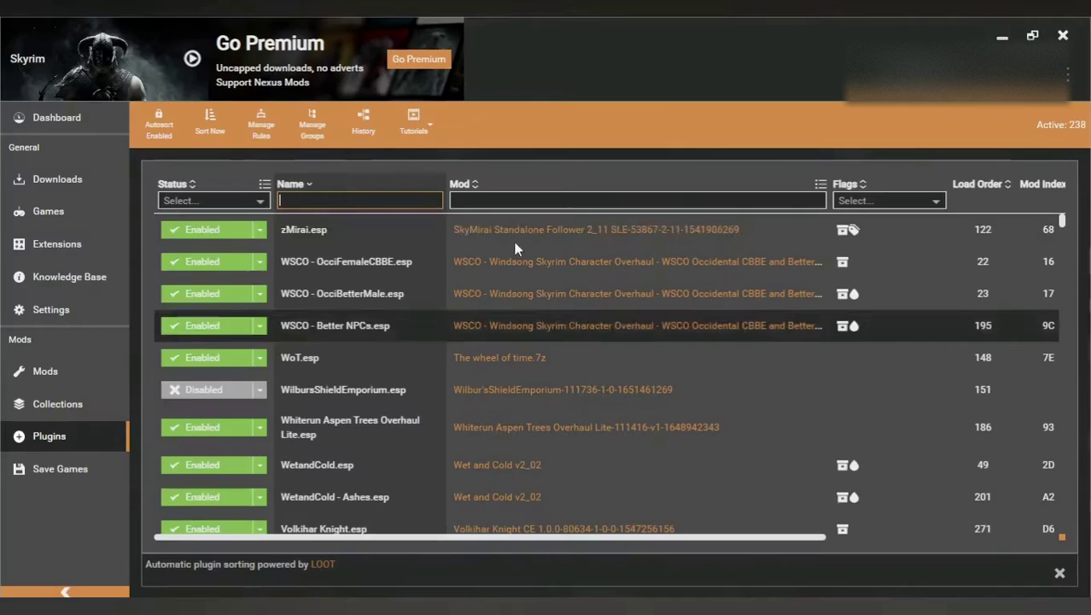
- Switch to the Downloads page in Vortex and add the Malakath Statue folder from Video Tutorial to its file drop area
{"action": "left_click", "coordinate": [120, 184]}
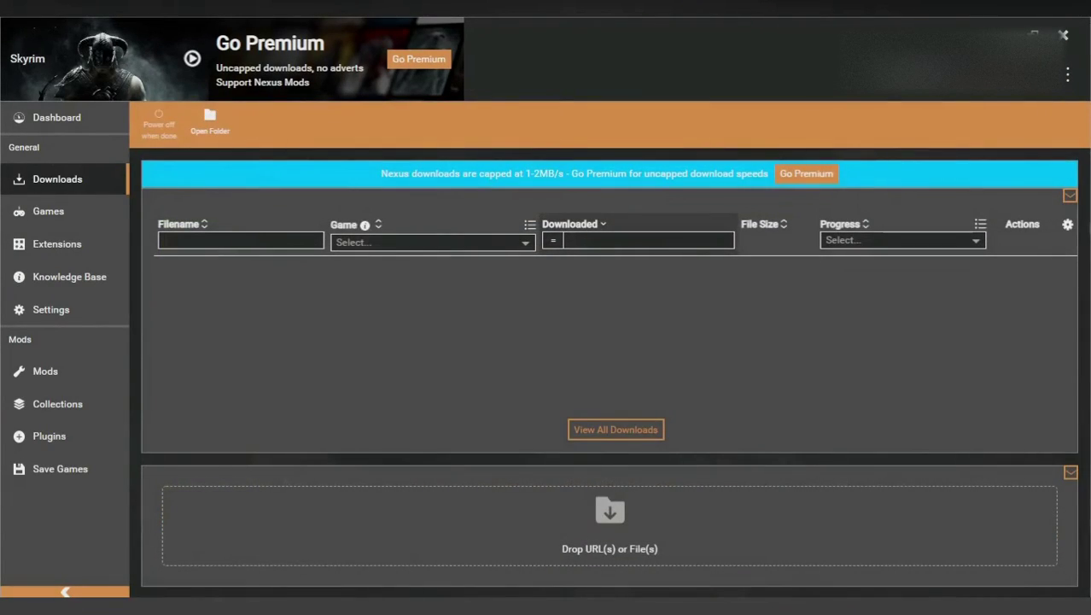
{"action": "key", "text": "alt+Tab"}
{"action": "left_click_drag", "start_coordinate": [289, 150], "coordinate": [209, 299]}
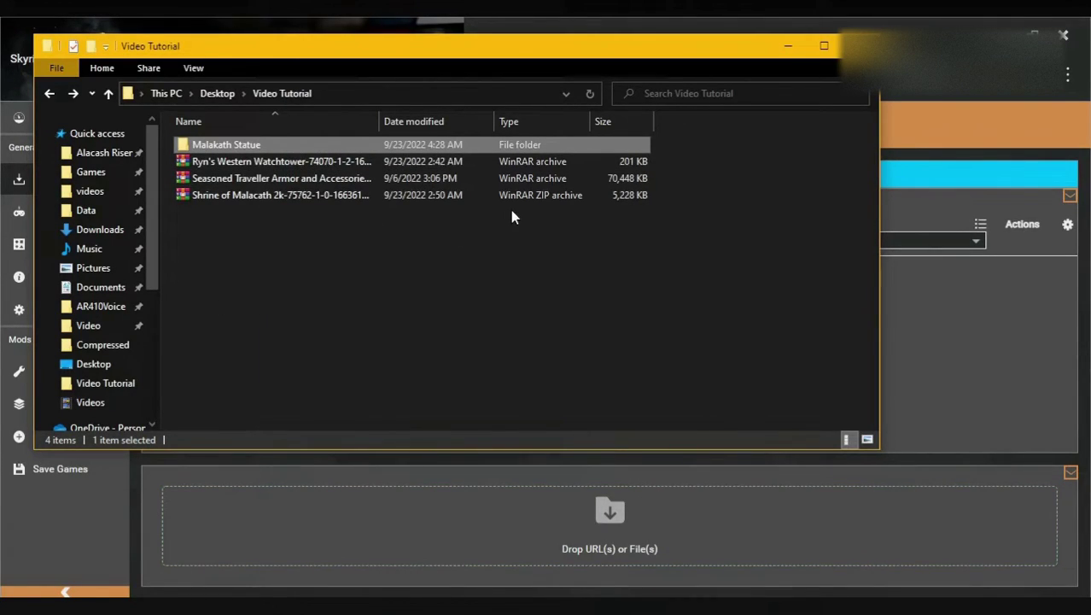
{"action": "double_click", "coordinate": [275, 149]}
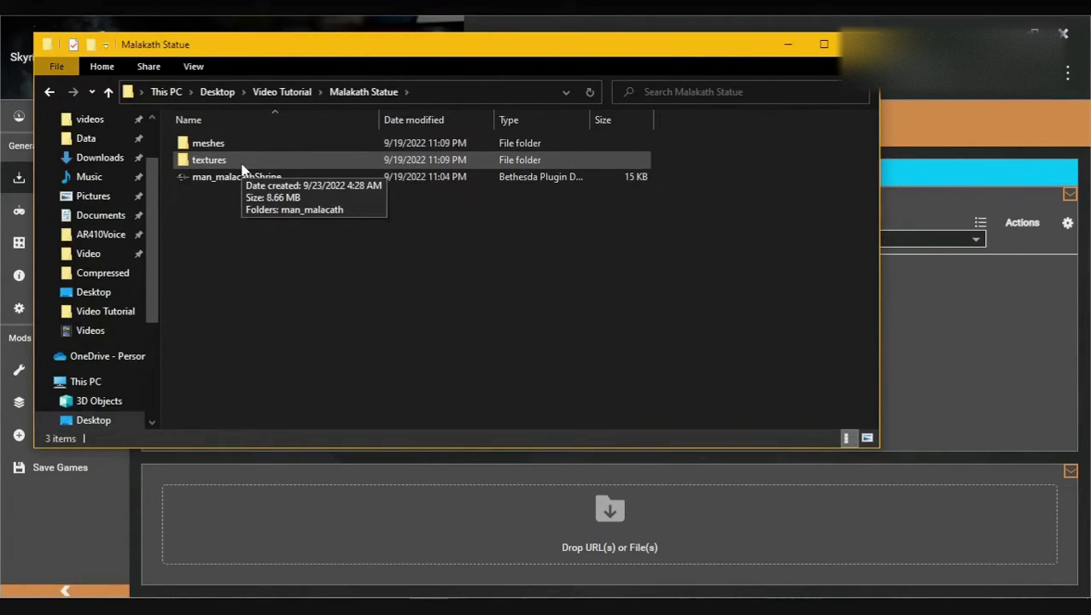
{"action": "left_click", "coordinate": [218, 180]}
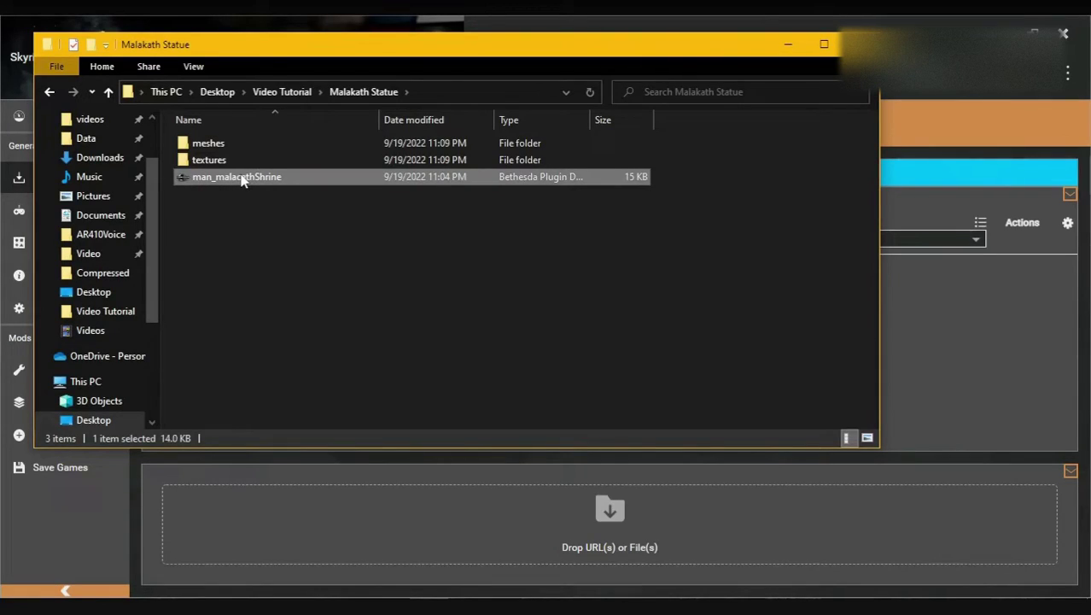
{"action": "left_click_drag", "start_coordinate": [243, 180], "coordinate": [205, 181]}
{"action": "key", "text": "alt+Left"}
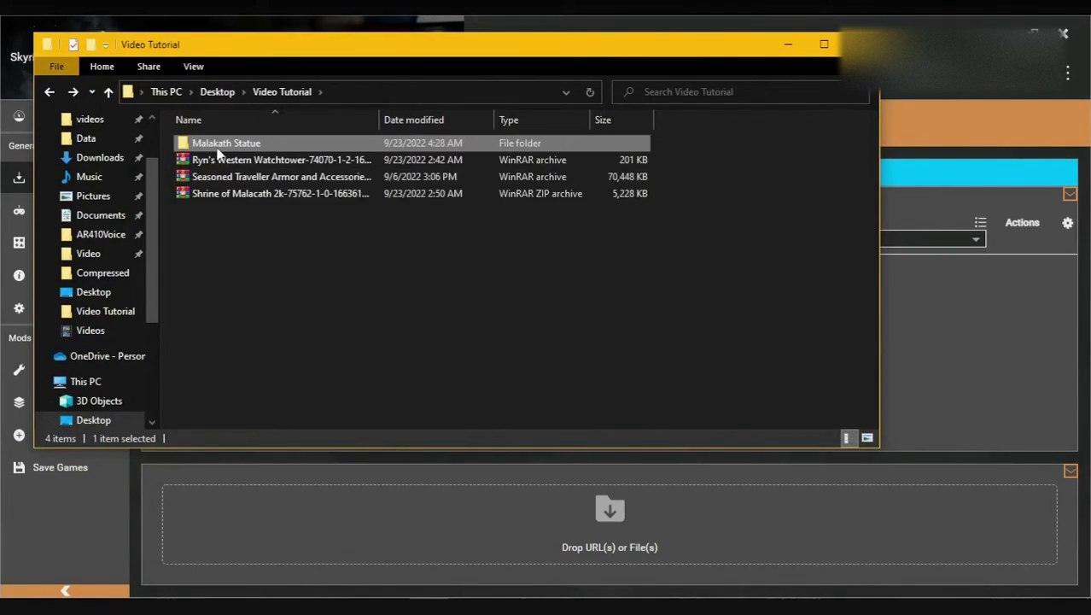
{"action": "left_click_drag", "start_coordinate": [224, 145], "coordinate": [392, 373]}
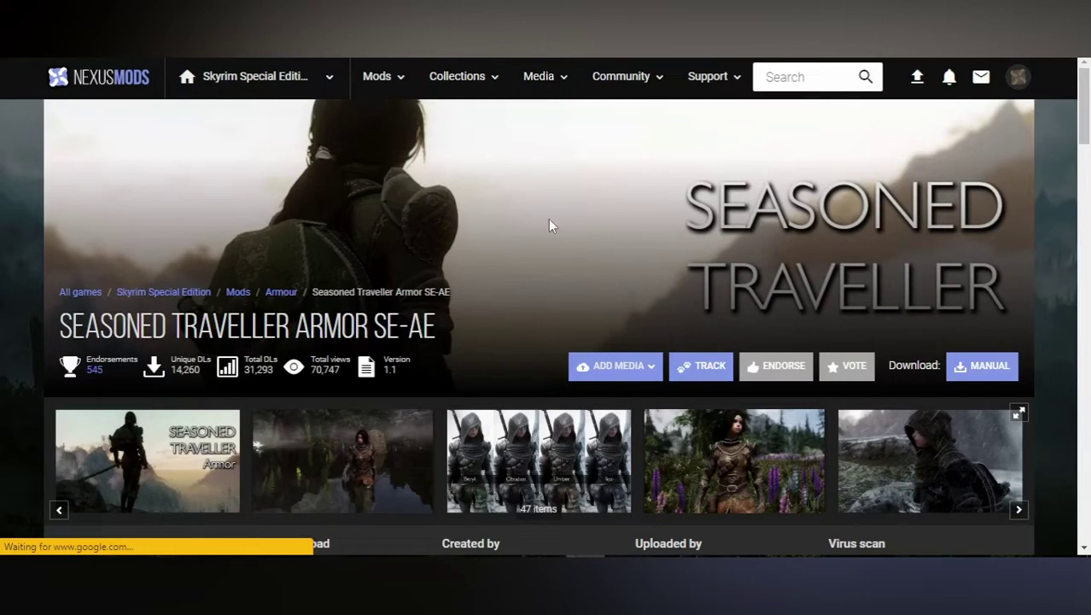
- Review the main 2K and 4K files and the optional HDT files on the Seasoned Traveller Armor SE-AE page
{"action": "scroll", "coordinate": [517, 254], "scroll_direction": "down", "scroll_amount": 5}
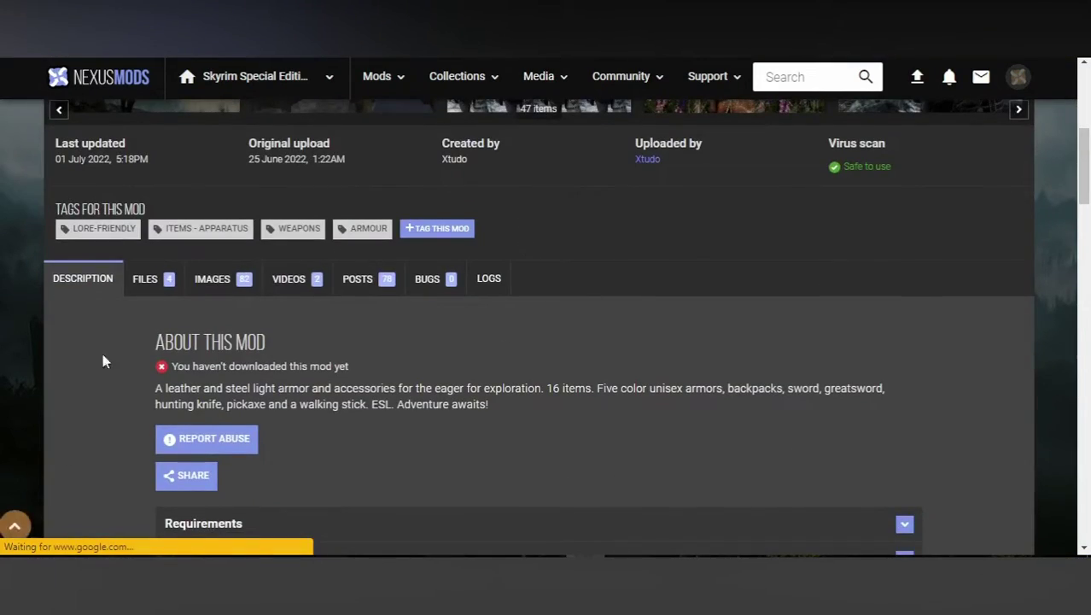
{"action": "left_click", "coordinate": [159, 287]}
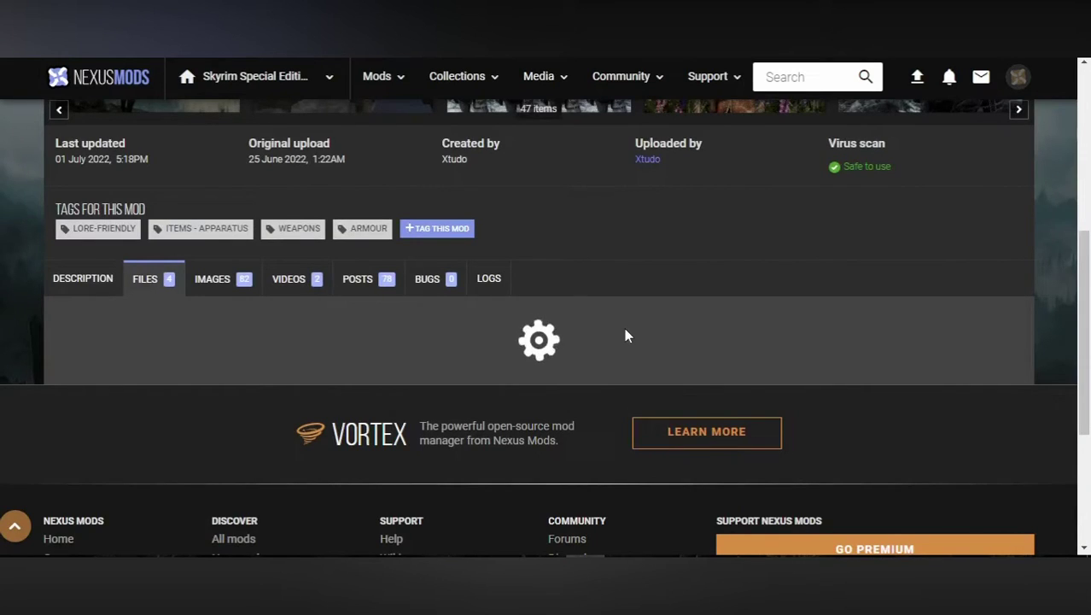
{"action": "scroll", "coordinate": [546, 410], "scroll_direction": "down", "scroll_amount": 5}
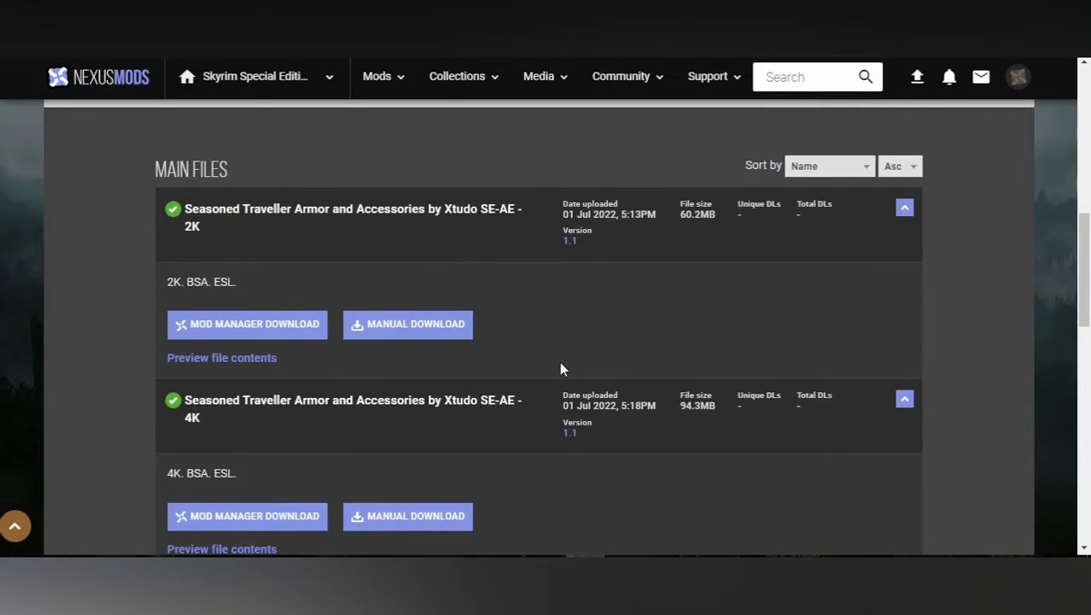
{"action": "scroll", "coordinate": [342, 392], "scroll_direction": "down", "scroll_amount": 3}
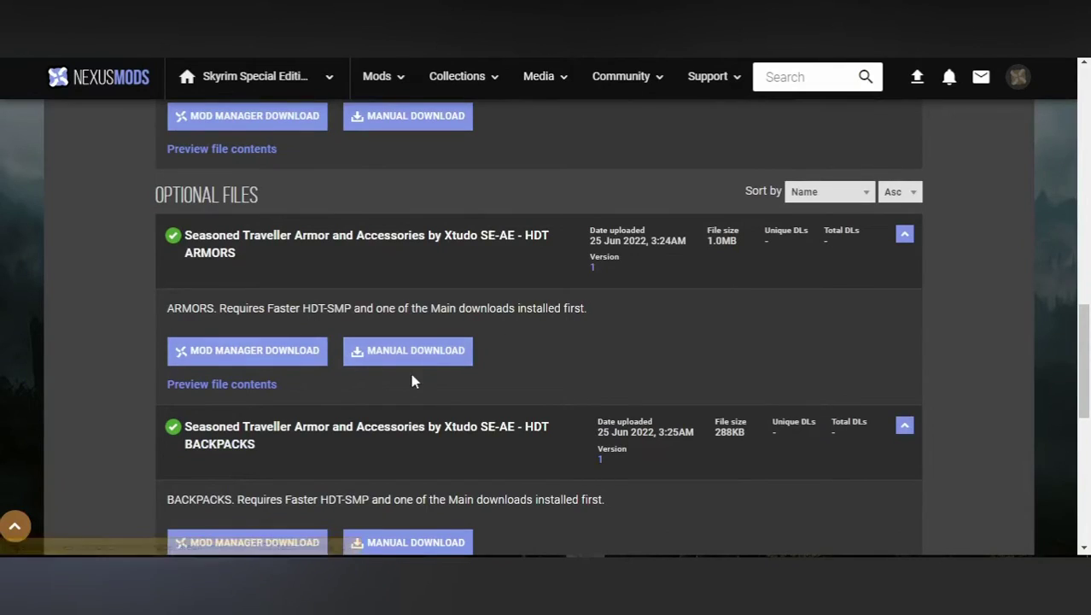
{"action": "scroll", "coordinate": [414, 377], "scroll_direction": "down", "scroll_amount": 1}
{"action": "scroll", "coordinate": [492, 283], "scroll_direction": "up", "scroll_amount": 1}
{"action": "scroll", "coordinate": [492, 282], "scroll_direction": "up", "scroll_amount": 1}
{"action": "scroll", "coordinate": [466, 213], "scroll_direction": "down", "scroll_amount": 4}
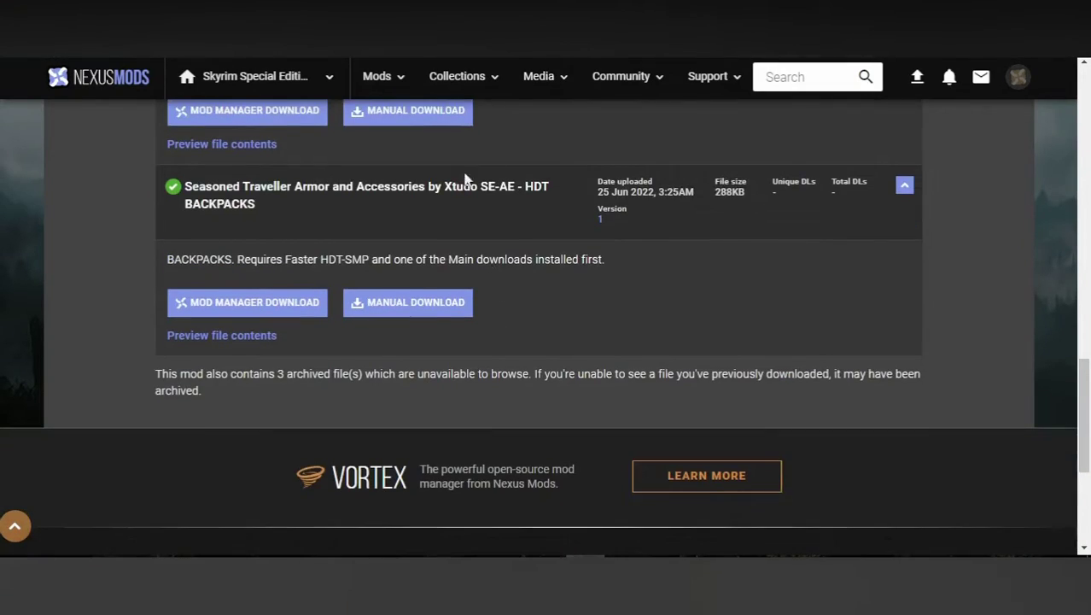
{"action": "scroll", "coordinate": [460, 295], "scroll_direction": "up", "scroll_amount": 3}
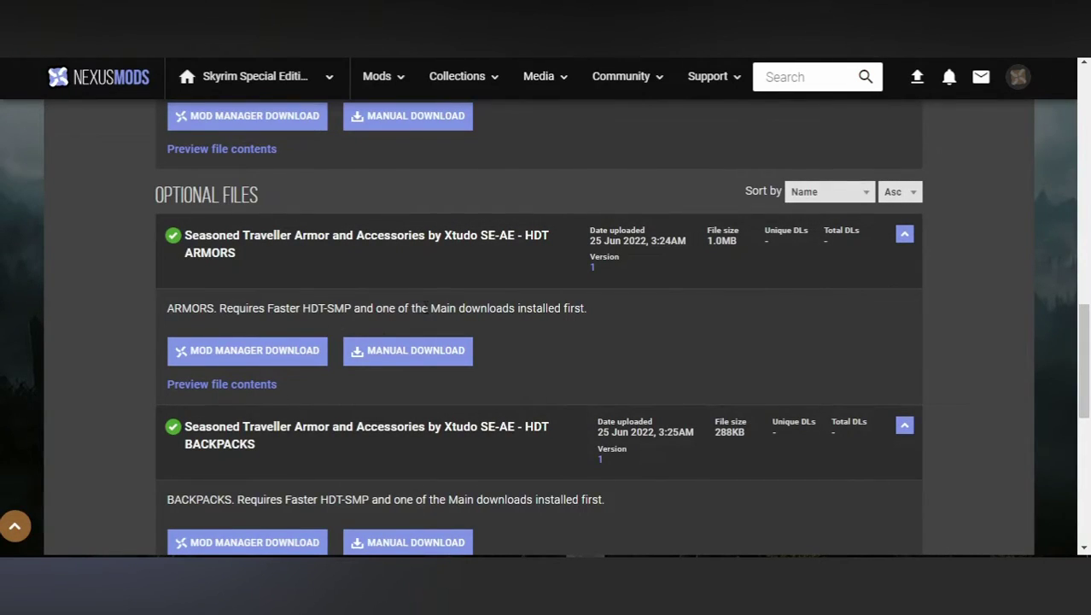
{"action": "scroll", "coordinate": [534, 329], "scroll_direction": "up", "scroll_amount": 4}
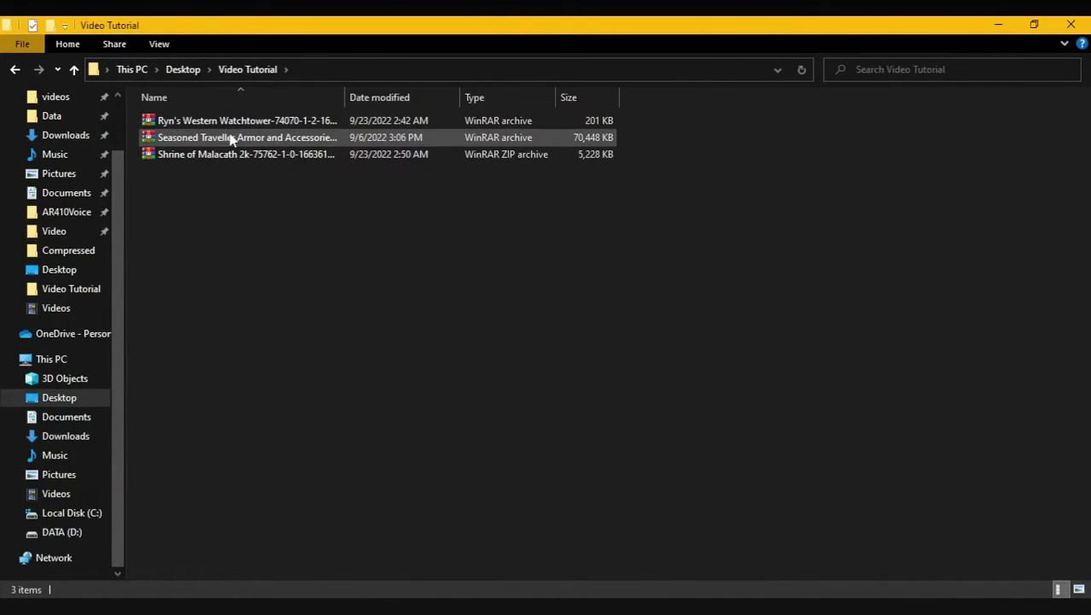
- Extract SeasonedTravellerbyXtudo.bsa and the SeasonedTravellerbyXtudo plugin from the Seasoned Traveller Armor archive into the Video Tutorial folder
{"action": "double_click", "coordinate": [295, 143]}
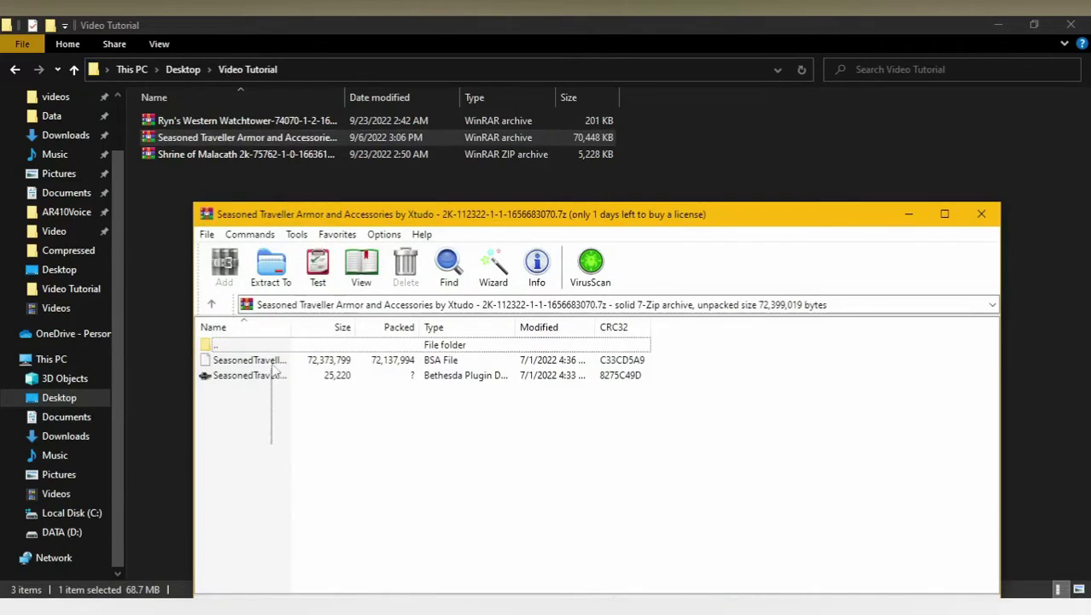
{"action": "left_click_drag", "start_coordinate": [295, 398], "coordinate": [186, 322]}
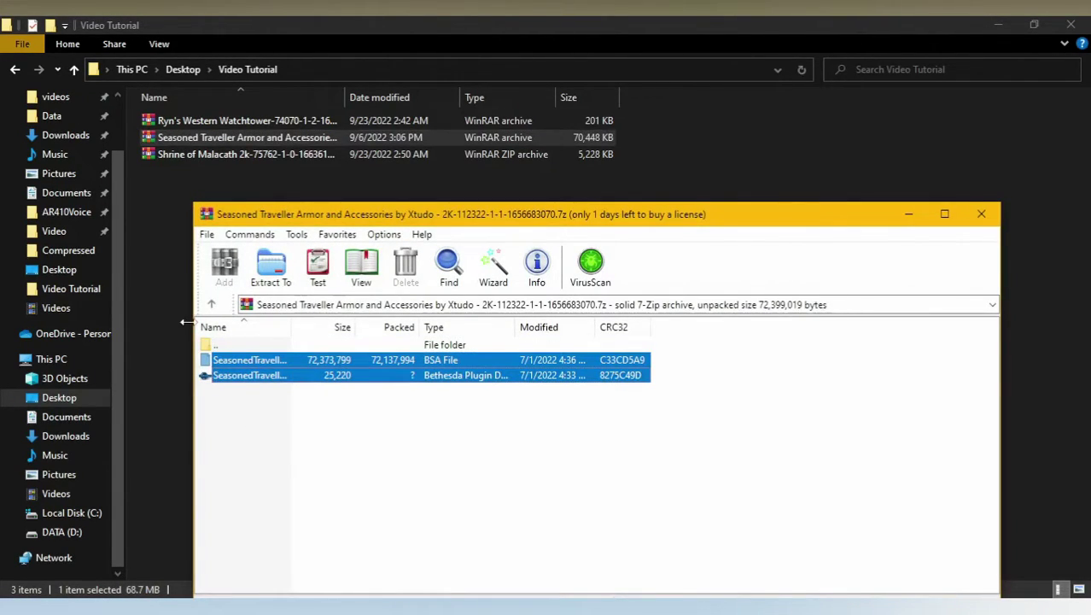
{"action": "left_click_drag", "start_coordinate": [253, 392], "coordinate": [180, 345]}
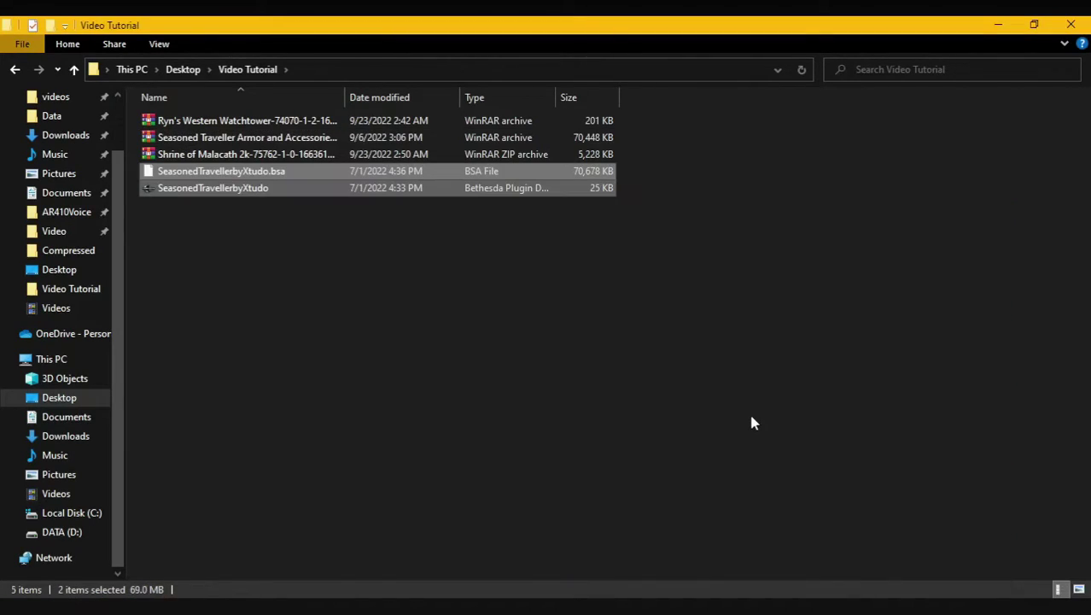
{"action": "left_click", "coordinate": [308, 280]}
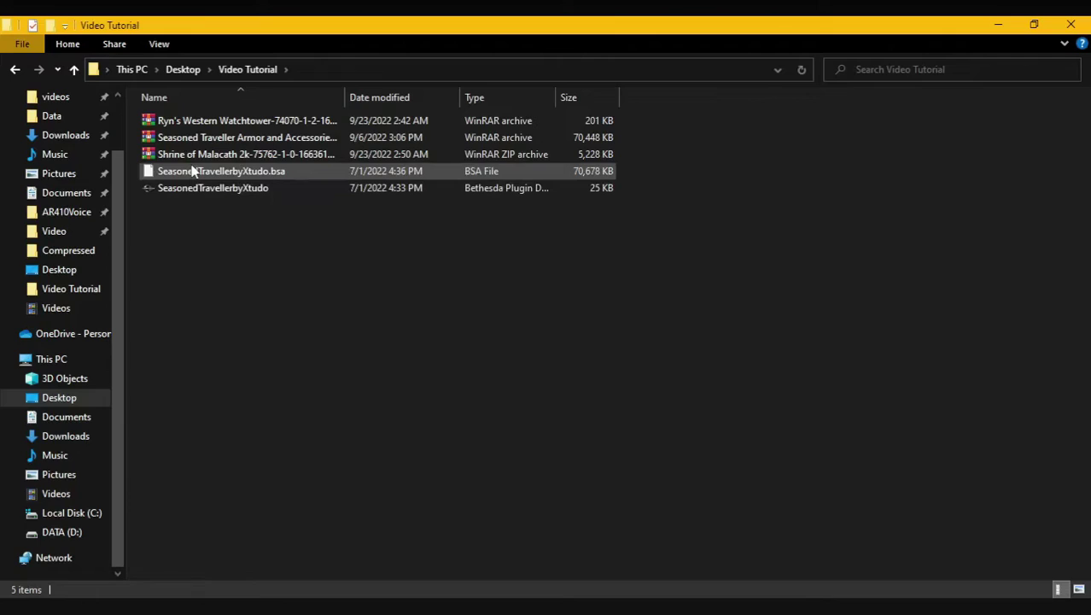
- Check SeasonedTravellerbyXtudo.bsa and the SeasonedTravellerbyXtudo plugin extracted into the Video Tutorial folder
{"action": "left_click", "coordinate": [301, 176]}
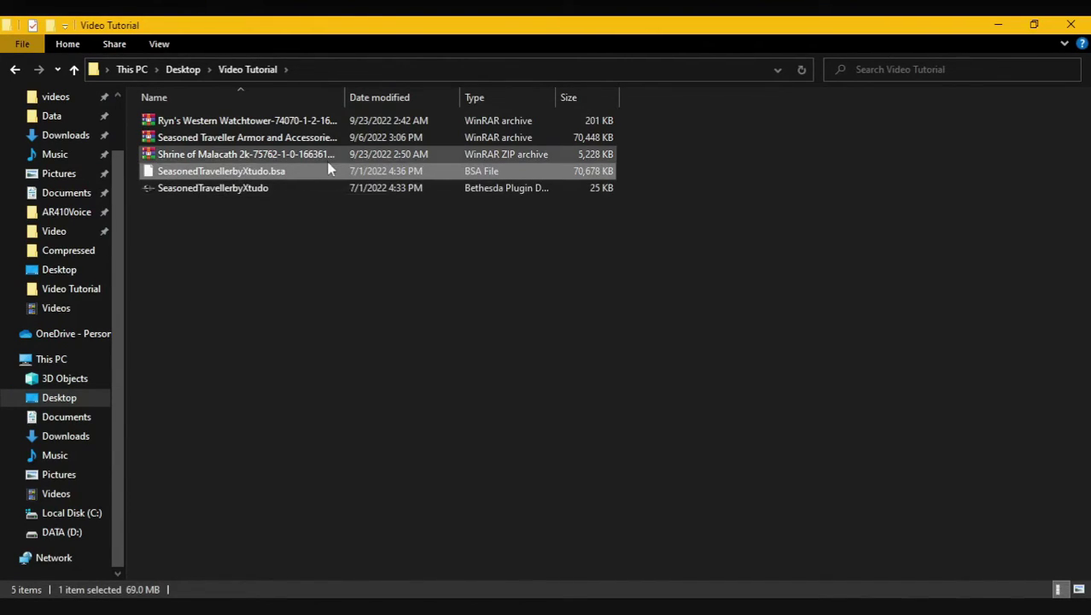
{"action": "left_click", "coordinate": [264, 189]}
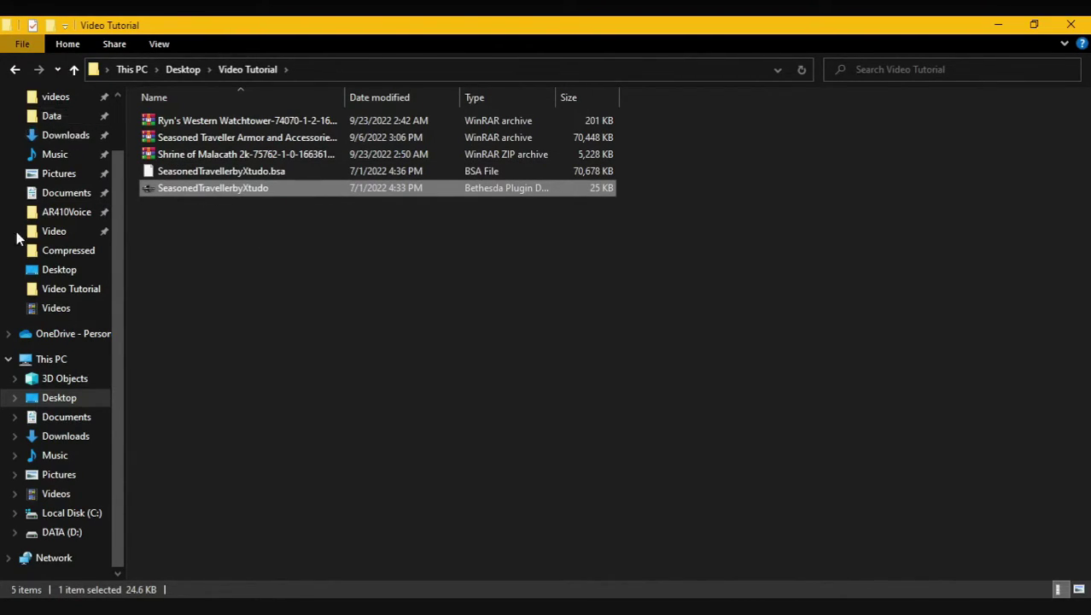
{"action": "left_click", "coordinate": [196, 174]}
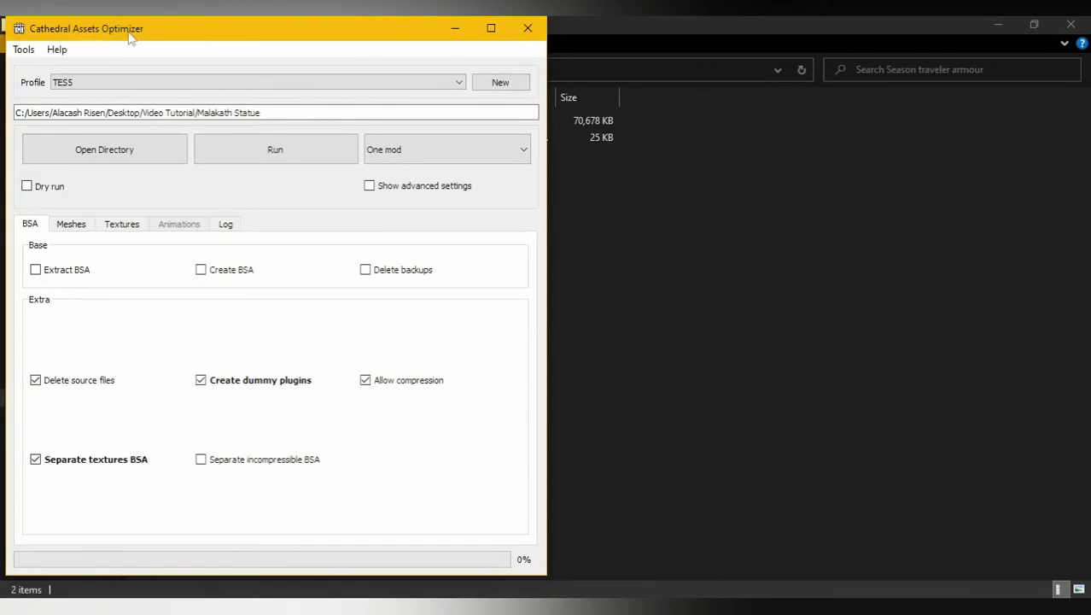
- Switch to Cathedral Assets Optimizer and choose the Season traveler armour folder in Video Tutorial as its working directory
{"action": "left_click_drag", "start_coordinate": [134, 34], "coordinate": [627, 58]}
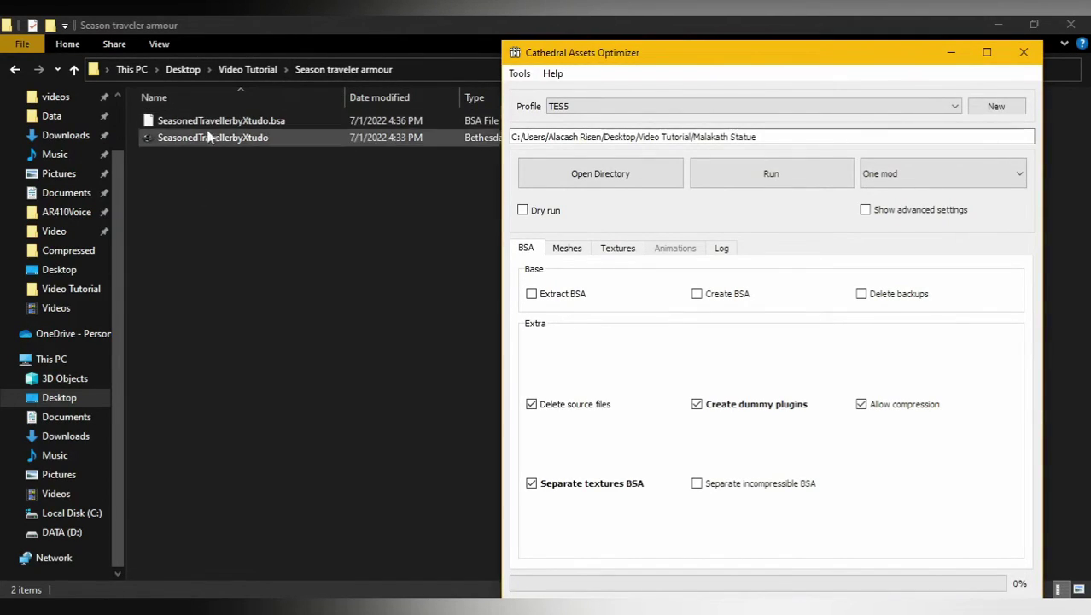
{"action": "left_click", "coordinate": [588, 176]}
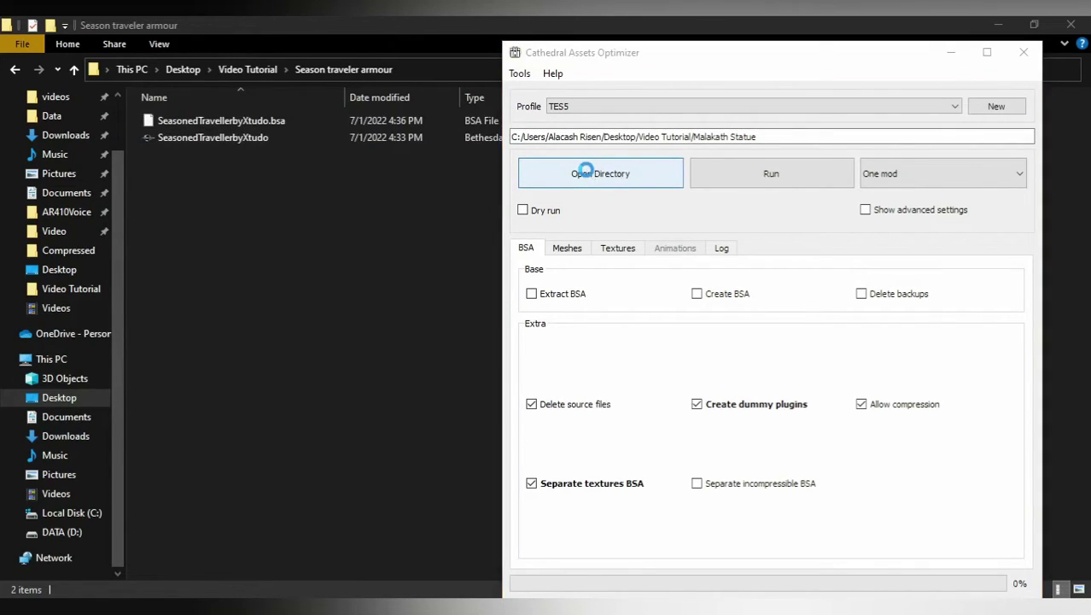
{"action": "double_click", "coordinate": [746, 185]}
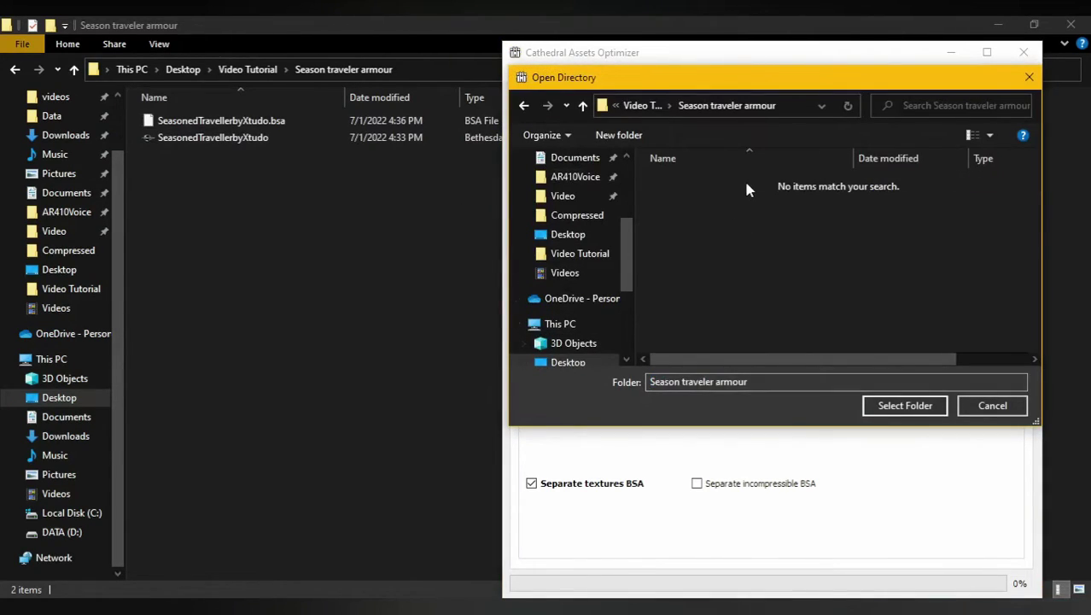
{"action": "left_click", "coordinate": [907, 407]}
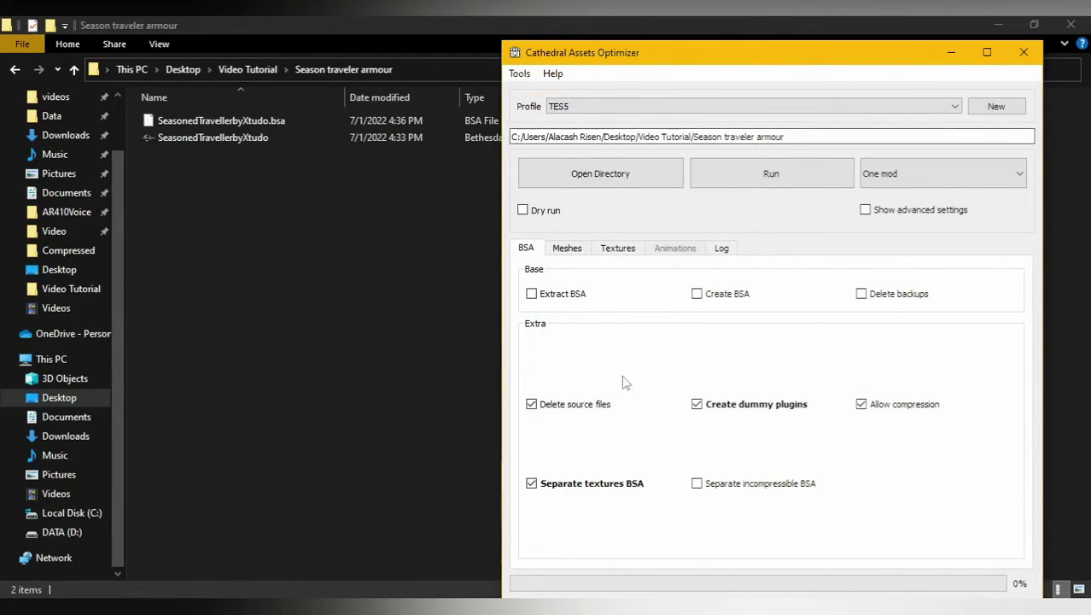
- Enable Extract BSA and run the optimizer on the Season traveler armour folder
{"action": "mouse_move", "coordinate": [533, 297]}
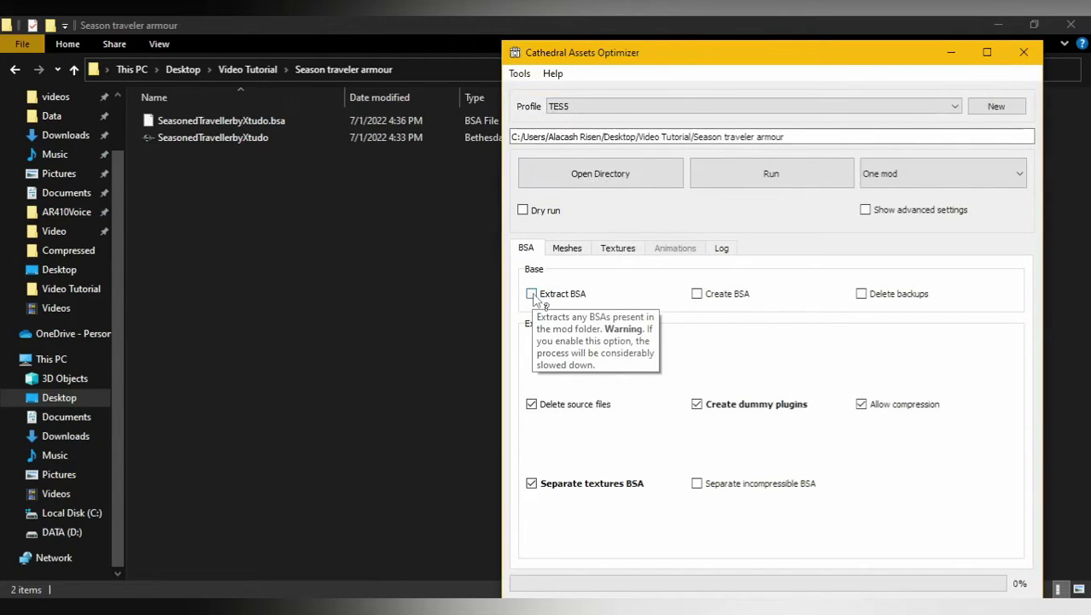
{"action": "left_click", "coordinate": [532, 294]}
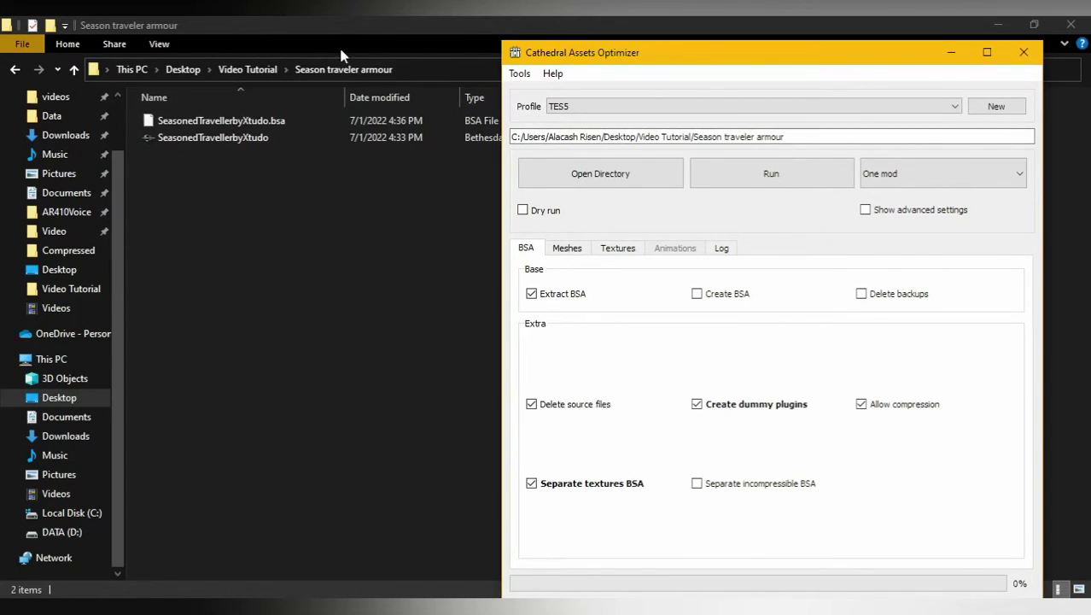
{"action": "left_click", "coordinate": [755, 179]}
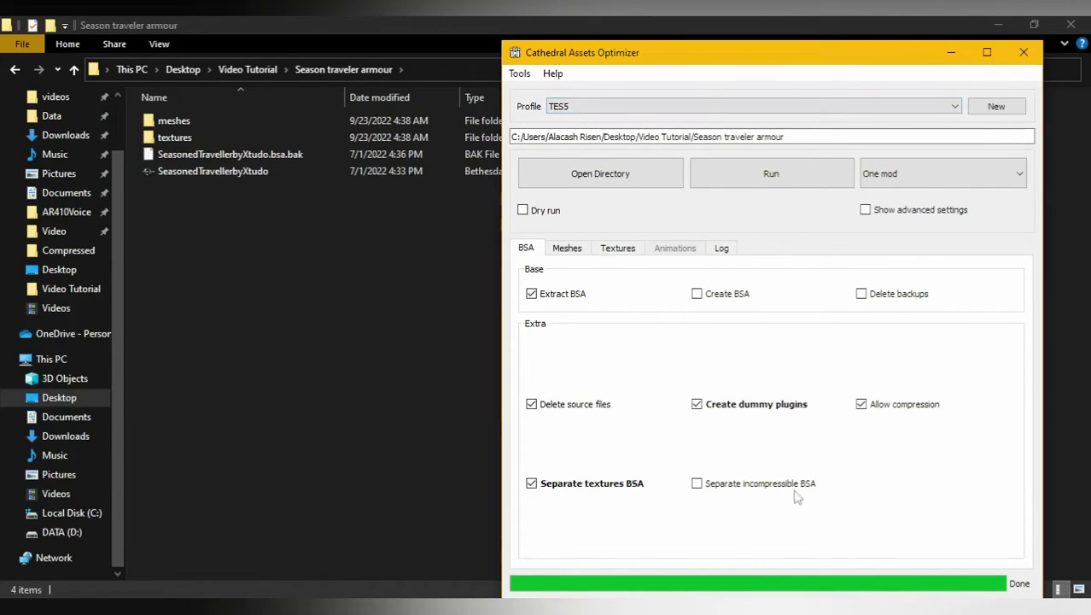
- Review the mesh and texture processing settings, run the optimizer again with necessary optimization for both, and close it
{"action": "left_click_drag", "start_coordinate": [747, 52], "coordinate": [683, 32]}
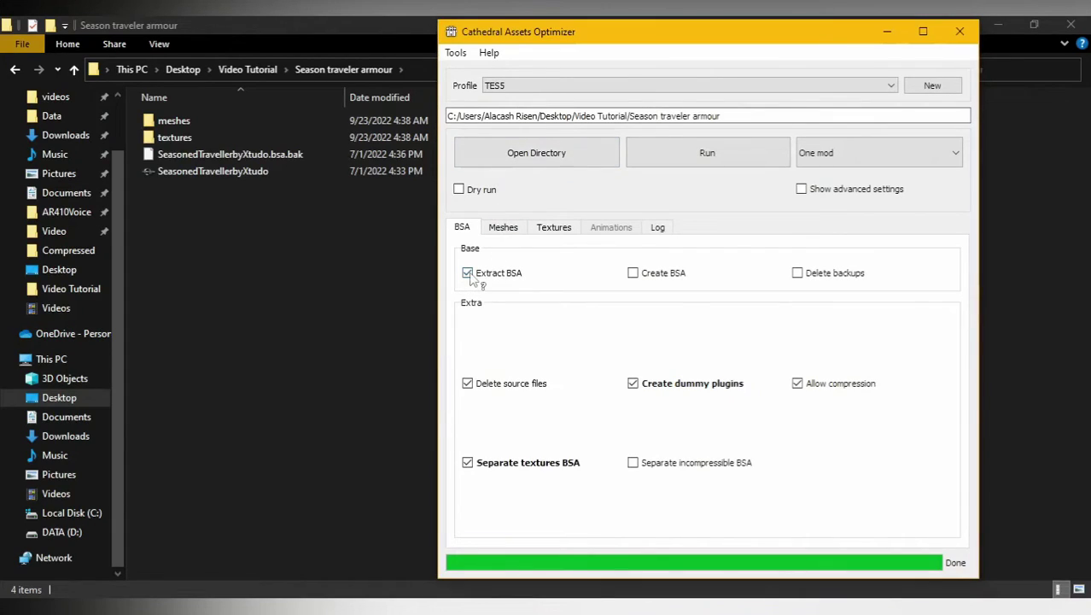
{"action": "left_click", "coordinate": [505, 232]}
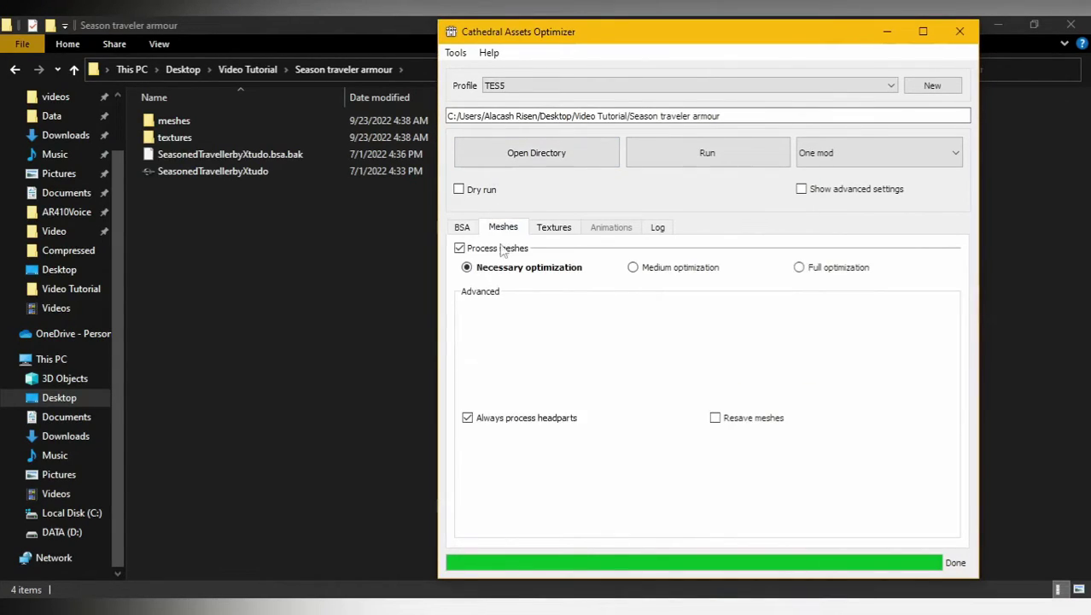
{"action": "left_click", "coordinate": [571, 232]}
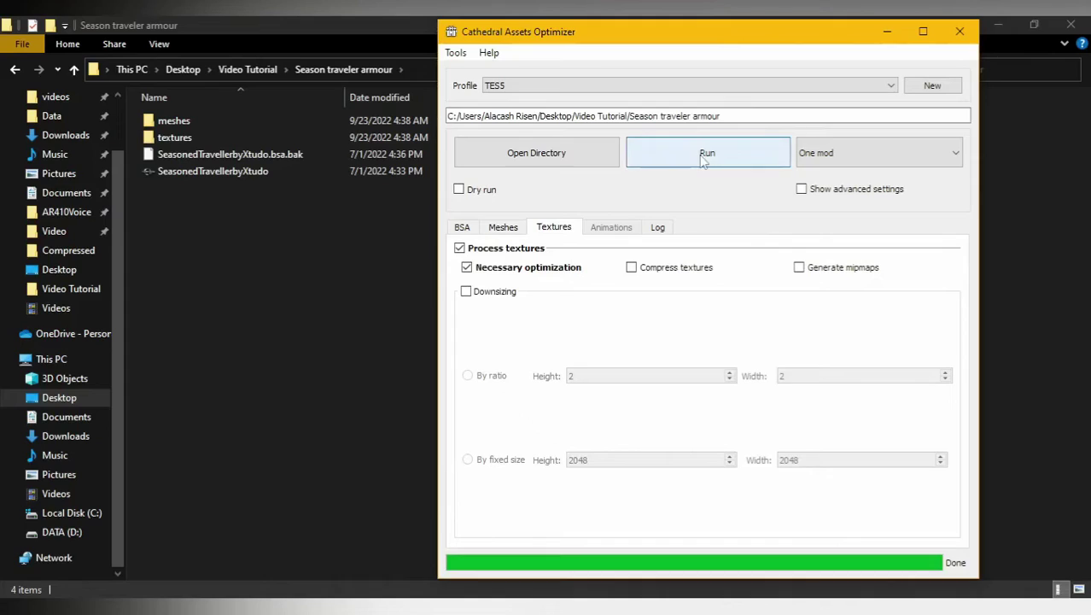
{"action": "left_click", "coordinate": [700, 155]}
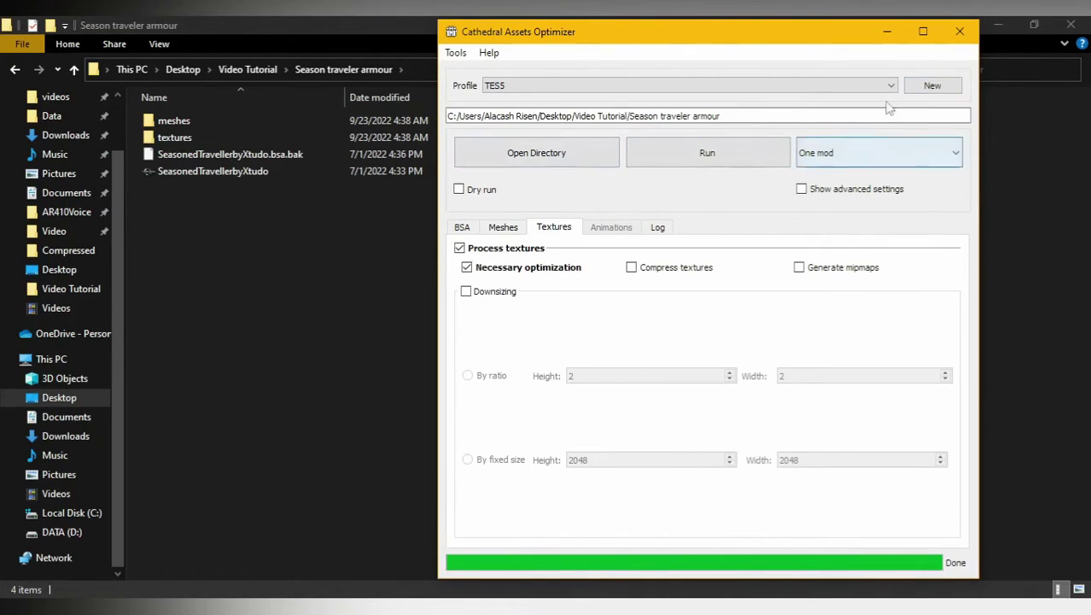
{"action": "left_click", "coordinate": [960, 32]}
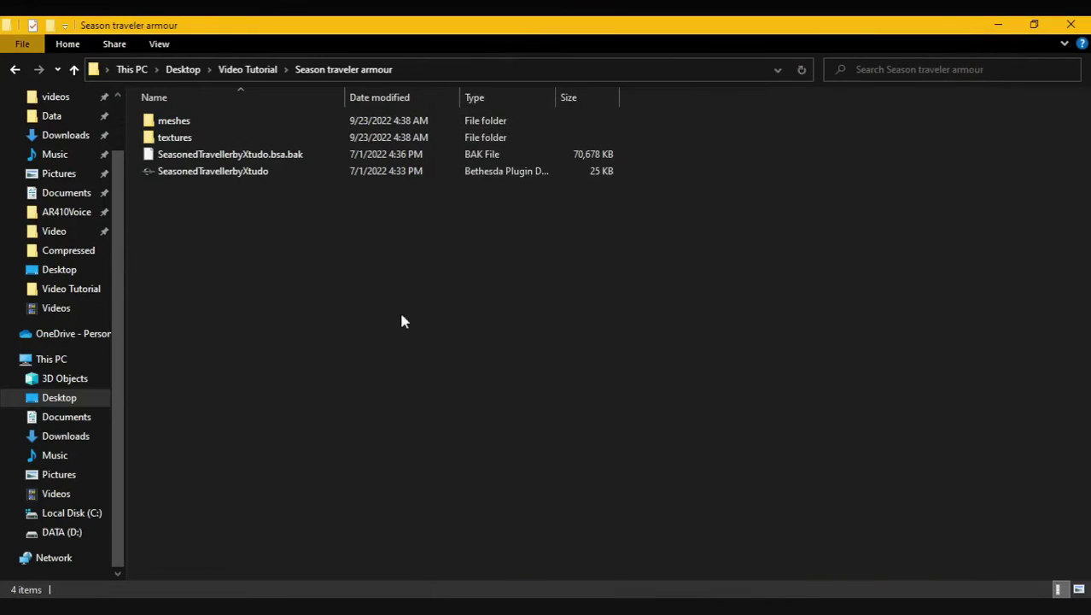
- Delete the SeasonedTravellerbyXtudo.bsa.bak backup from Season traveler armour and return to the Video Tutorial folder
{"action": "left_click", "coordinate": [288, 158]}
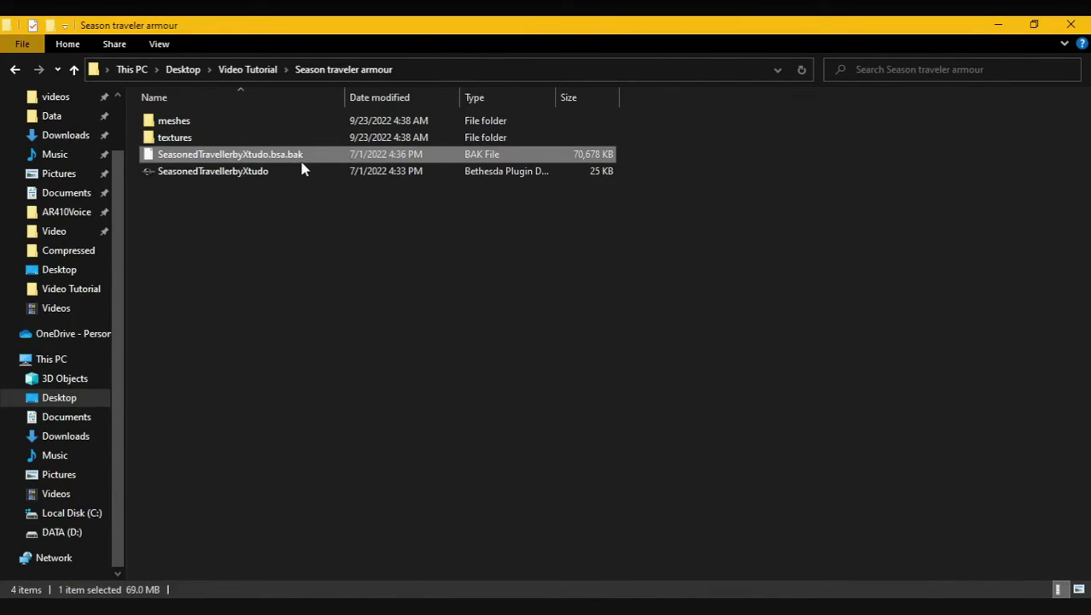
{"action": "key", "text": "Delete"}
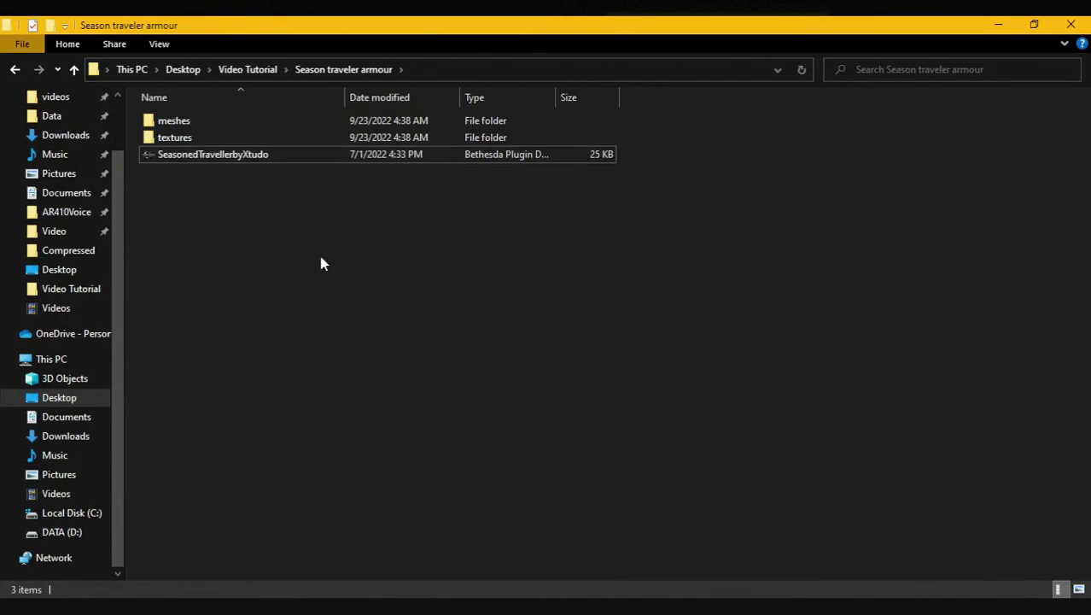
{"action": "key", "text": "BackSpace"}
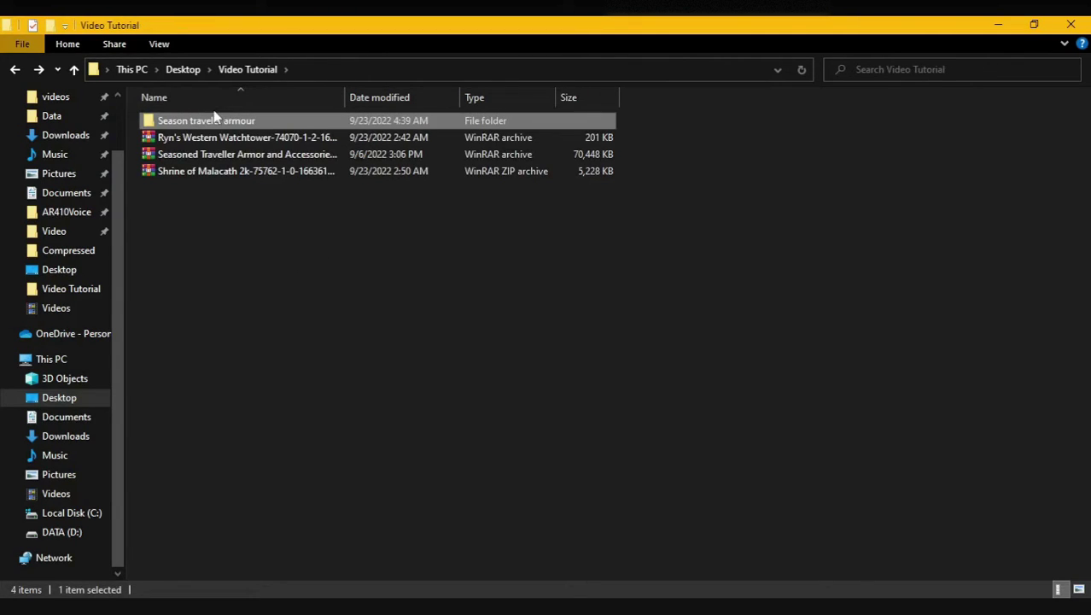
- Switch to the Downloads page in Vortex and try to add the Season traveler armour folder from Video Tutorial
{"action": "key", "text": "super+Down"}
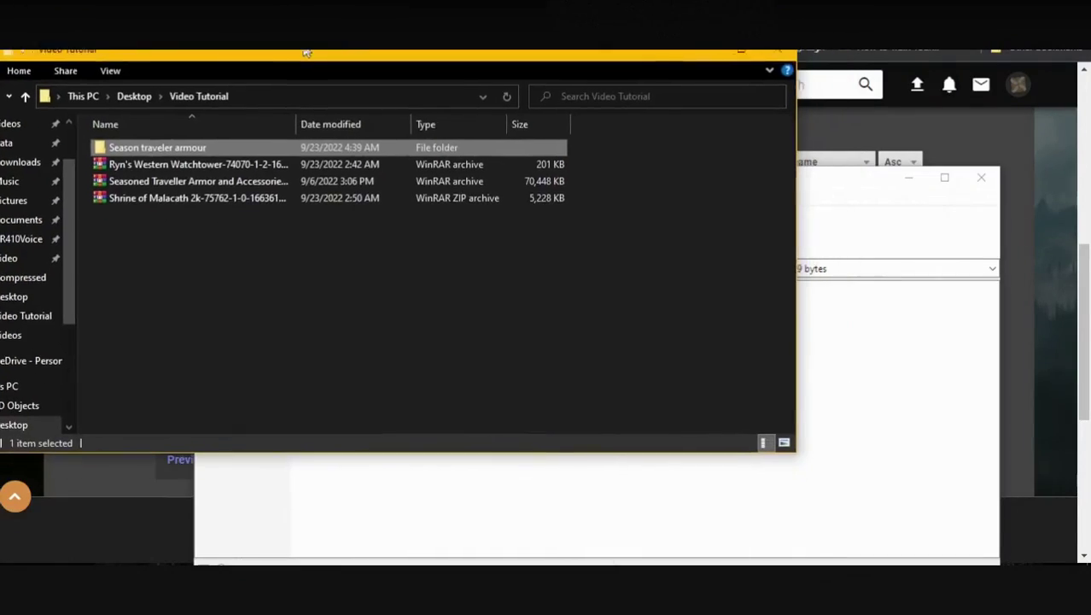
{"action": "left_click", "coordinate": [872, 205]}
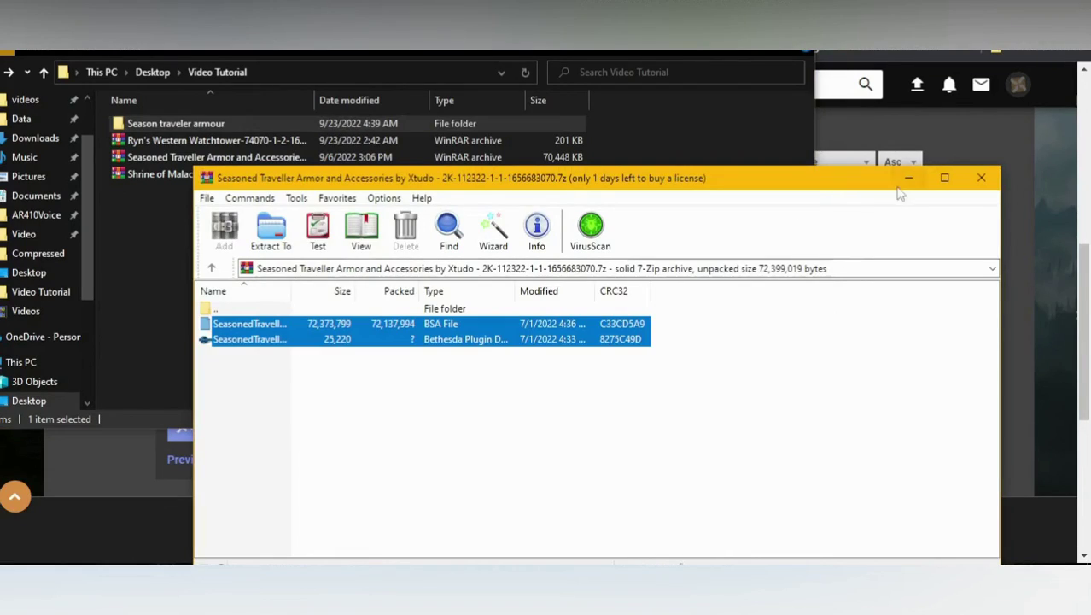
{"action": "left_click", "coordinate": [909, 177]}
{"action": "left_click", "coordinate": [587, 591]}
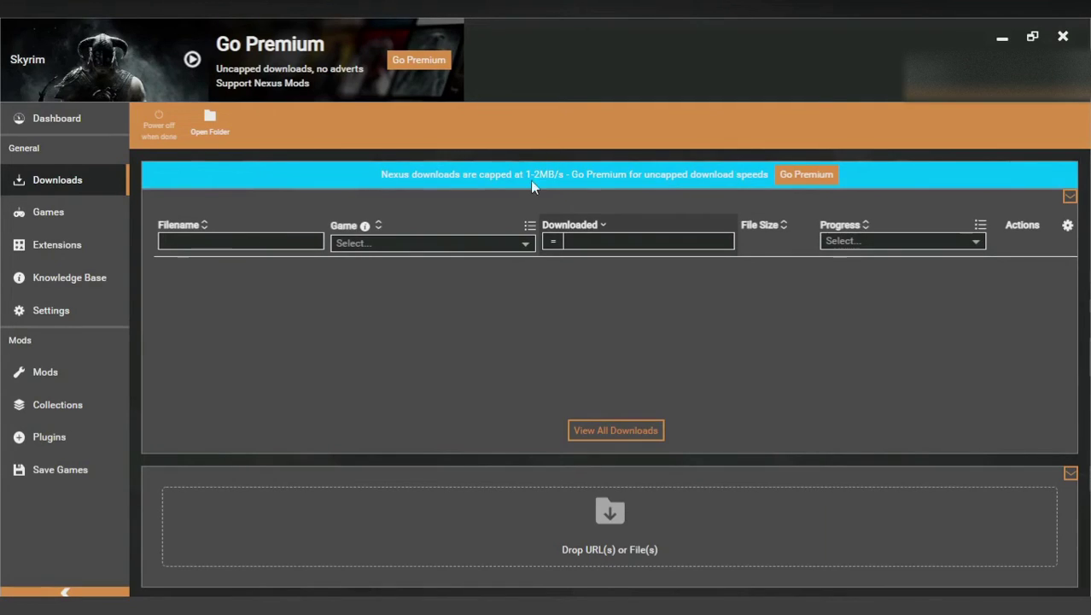
{"action": "left_click", "coordinate": [587, 605]}
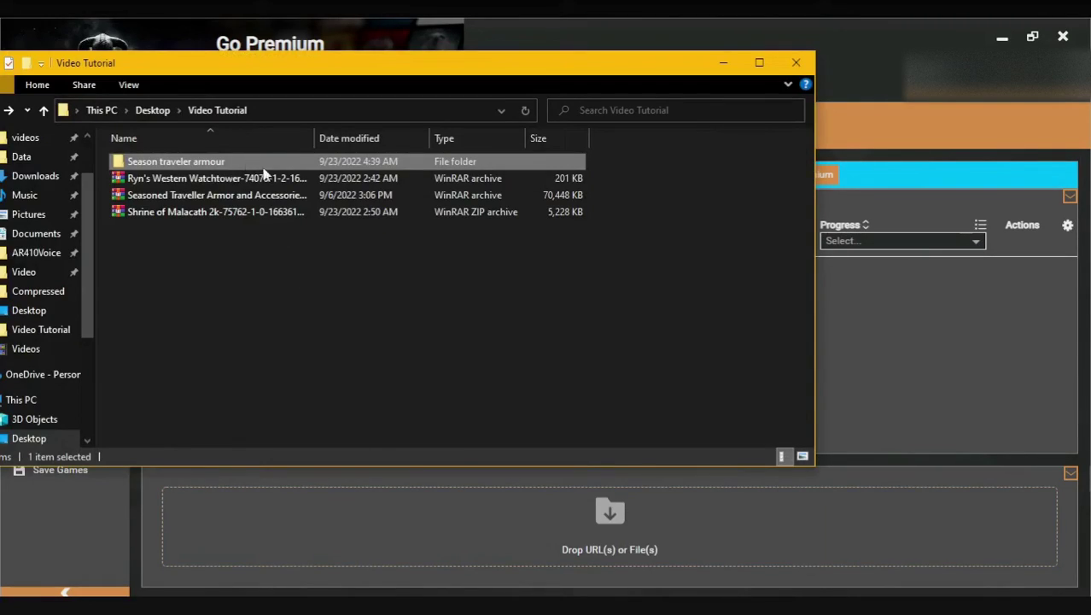
{"action": "left_click_drag", "start_coordinate": [264, 167], "coordinate": [643, 181]}
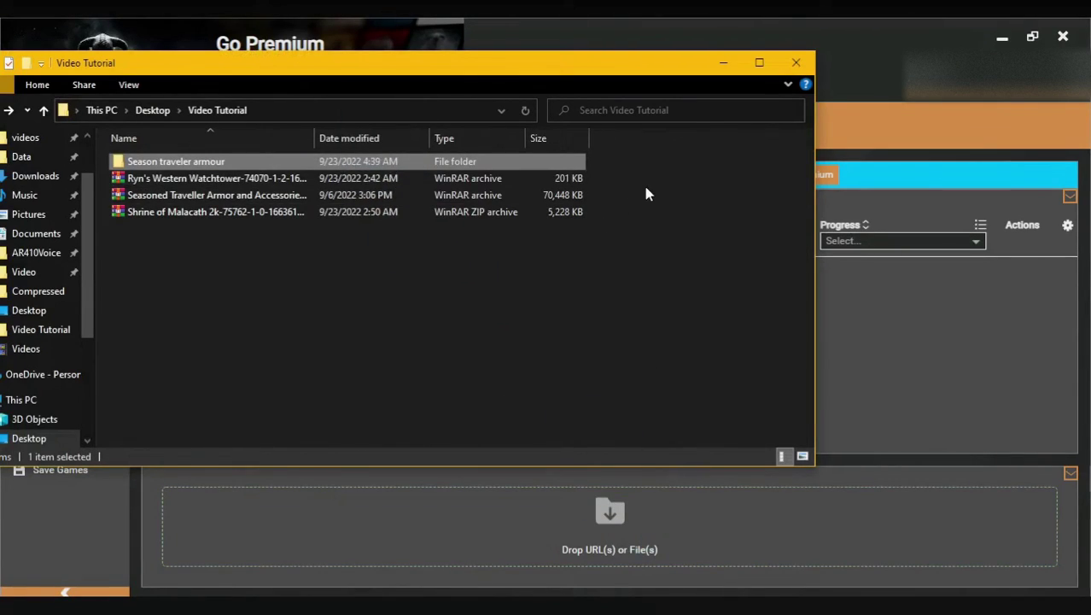
{"action": "left_click", "coordinate": [724, 65]}
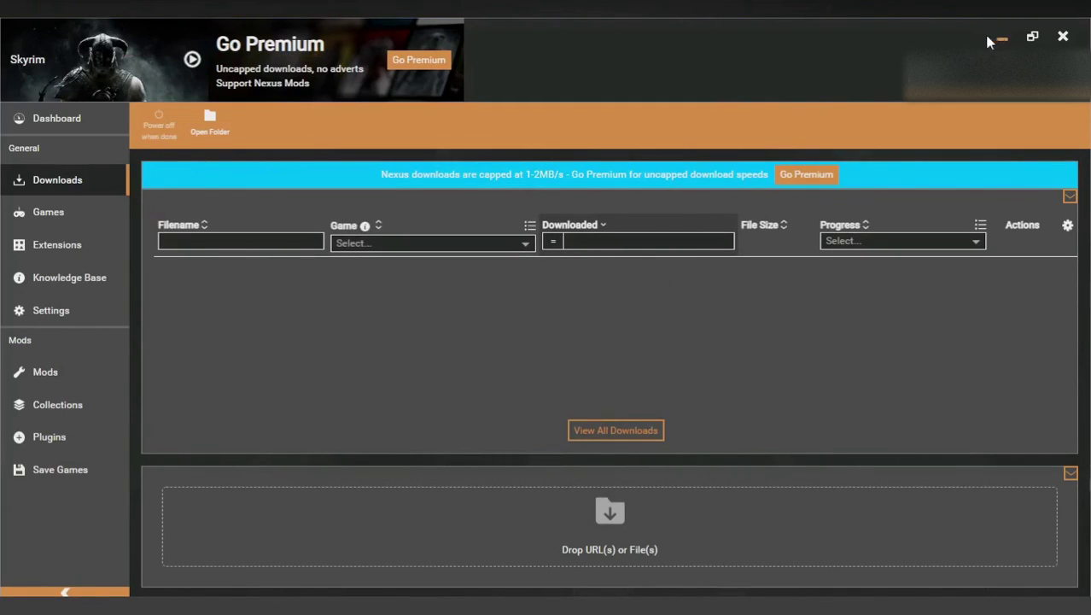